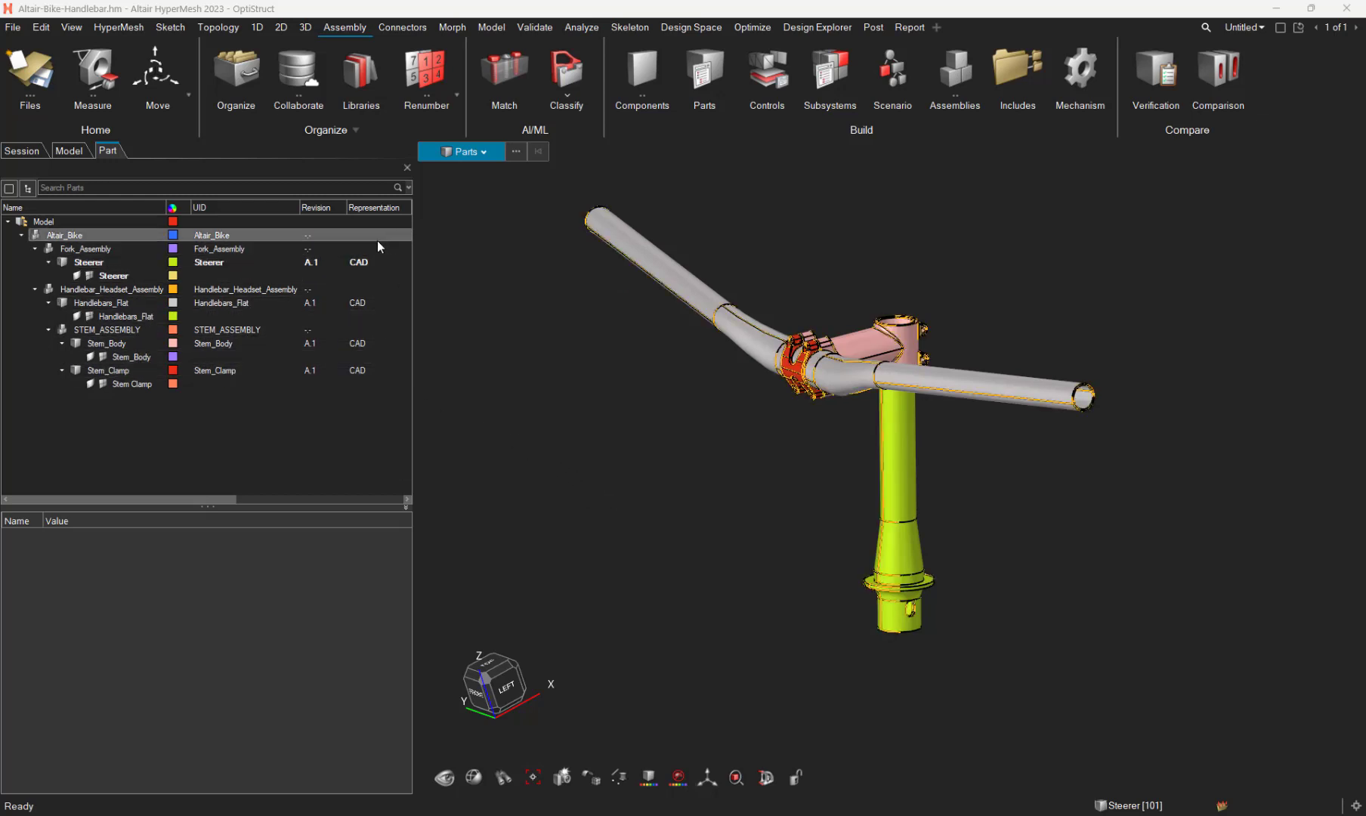
- Select the Steerer part, look at its right-click actions, then clear the selection
{"action": "left_click", "coordinate": [367, 262]}
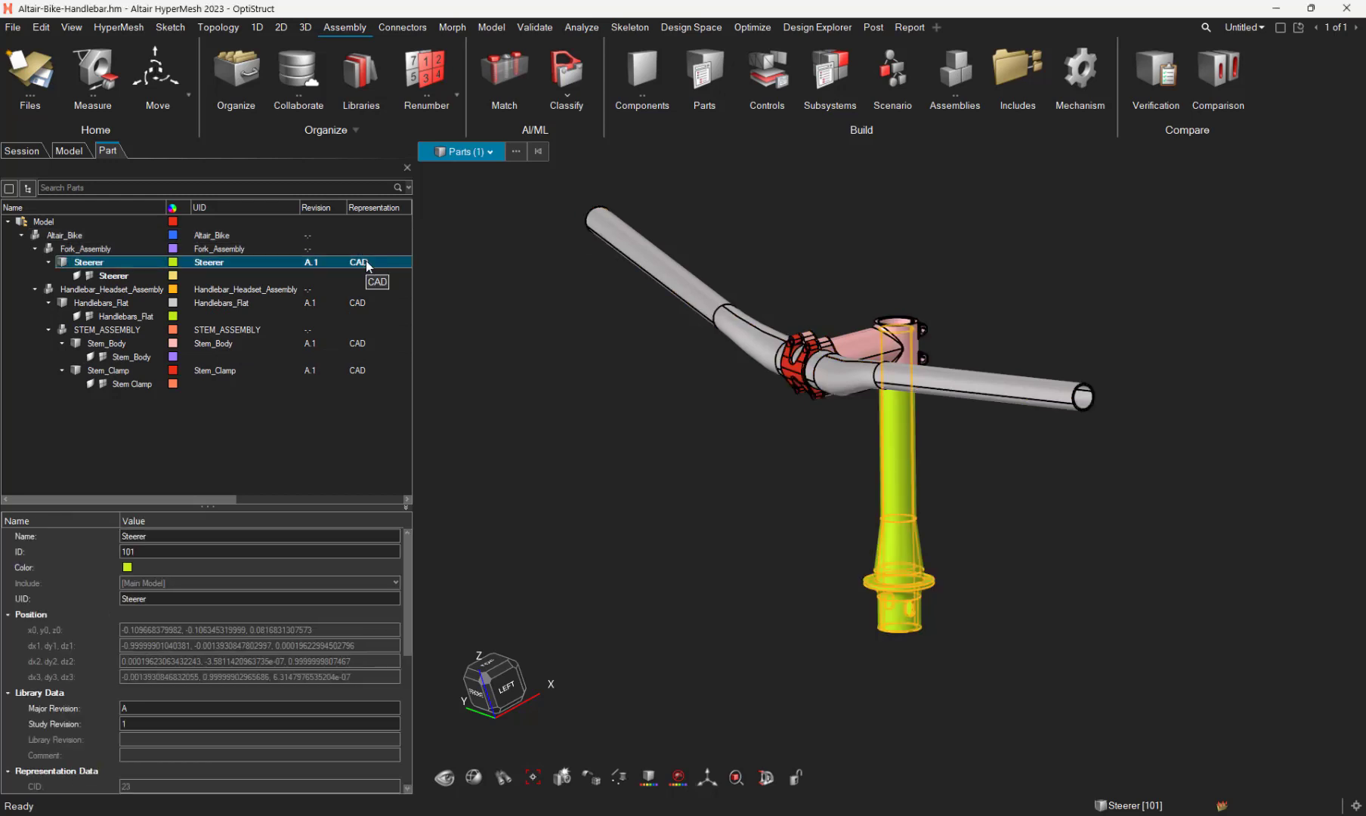
{"action": "right_click", "coordinate": [366, 261]}
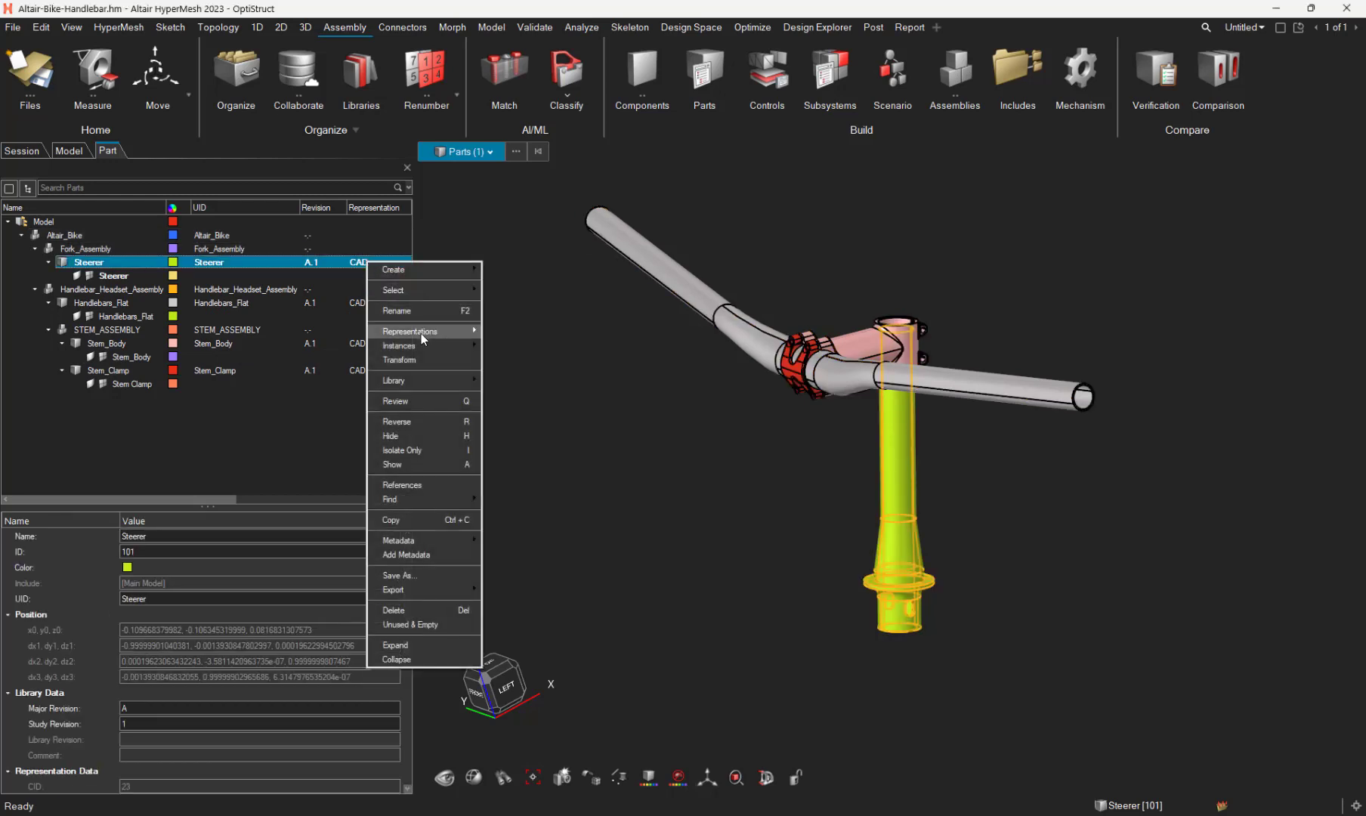
{"action": "mouse_move", "coordinate": [469, 330]}
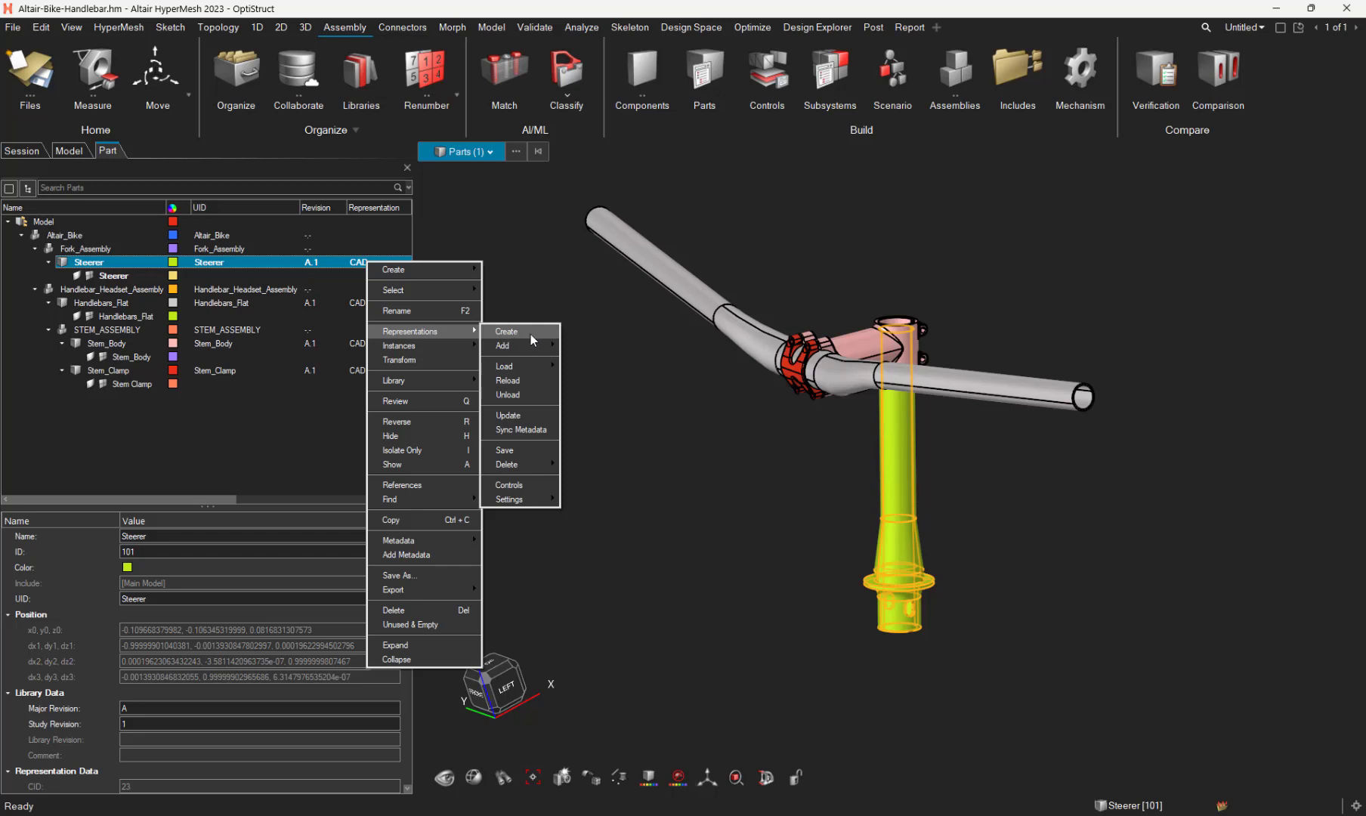
{"action": "left_click", "coordinate": [669, 401]}
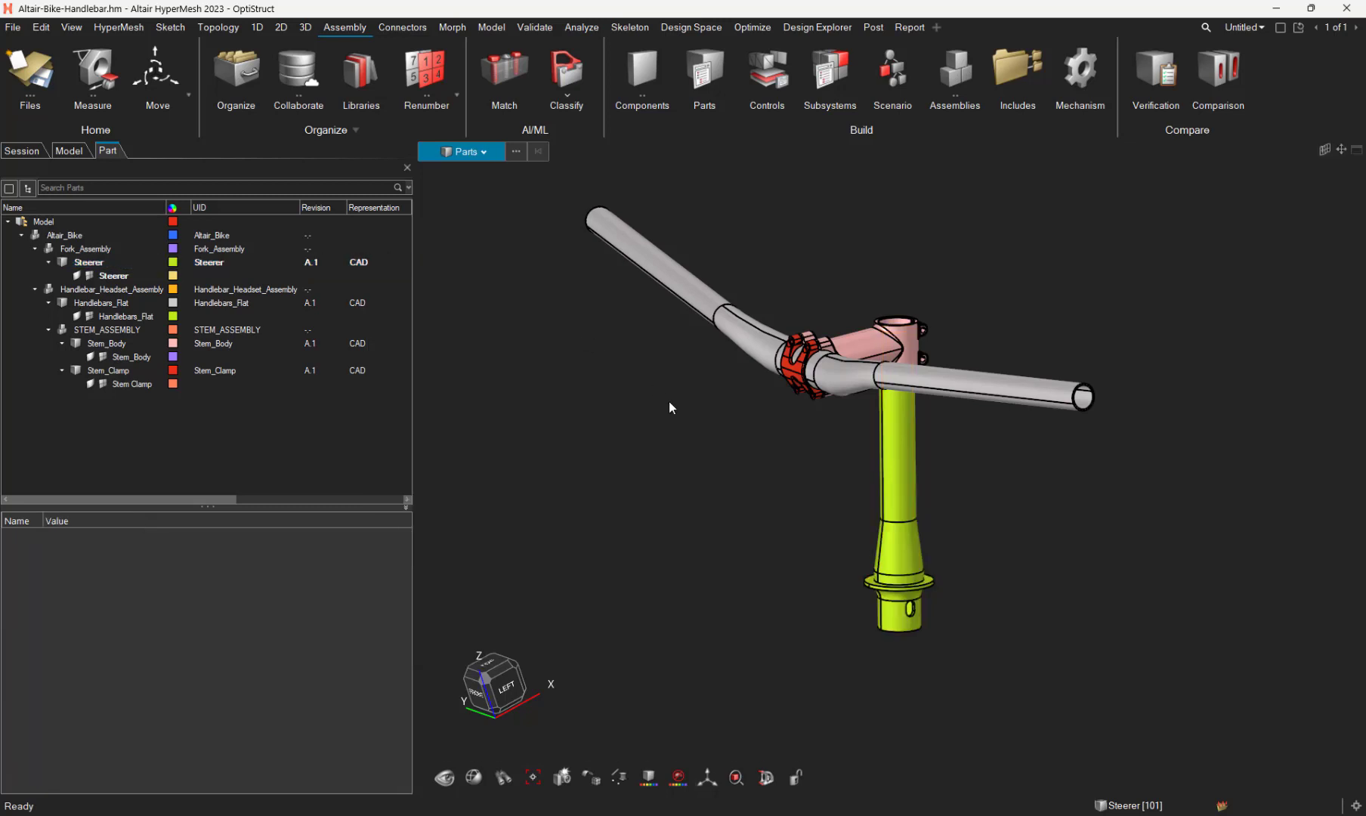
- In the Representation Control Manager, review Crash 2mm, Common (Skin Offset) and Crash 5mm, then add a new representation
{"action": "left_click", "coordinate": [771, 76]}
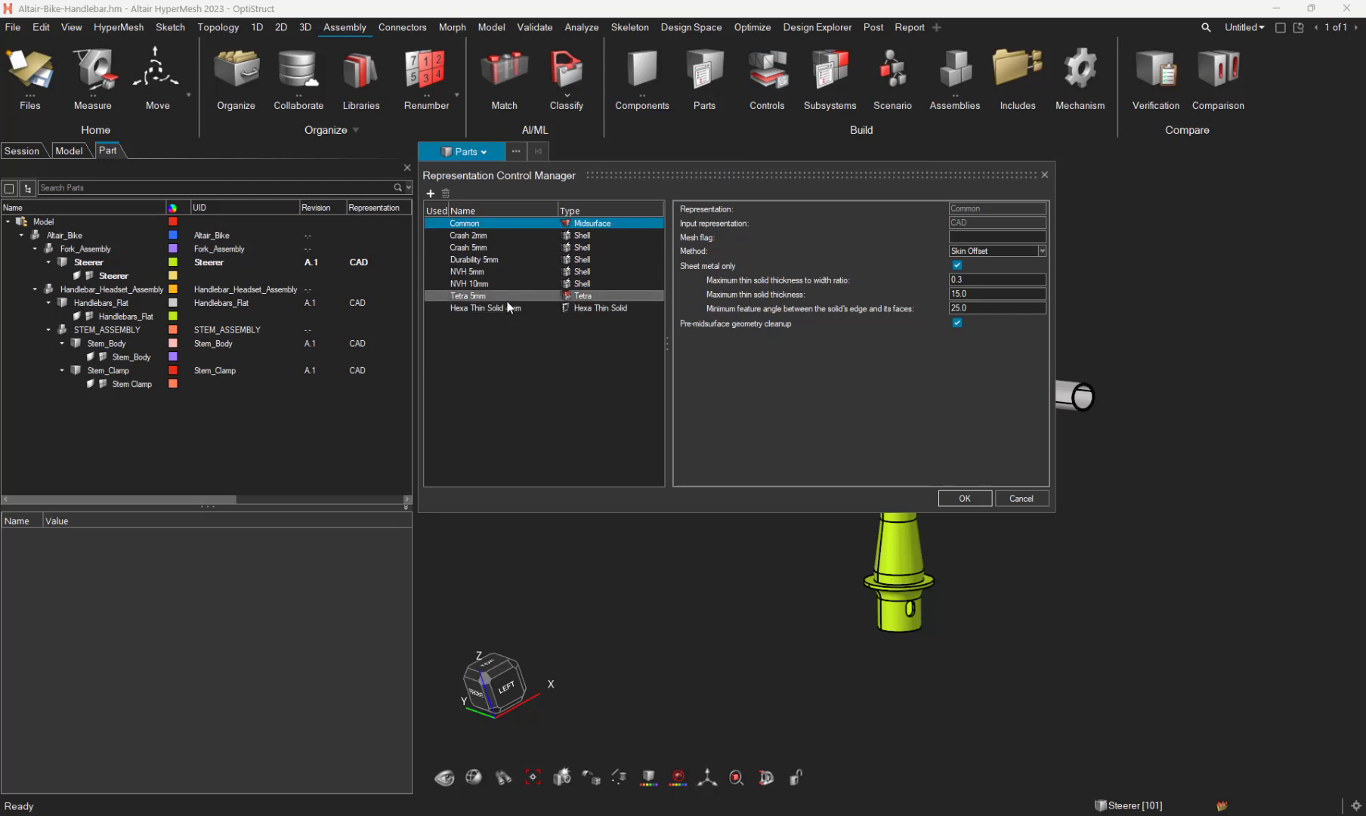
{"action": "left_click", "coordinate": [495, 234]}
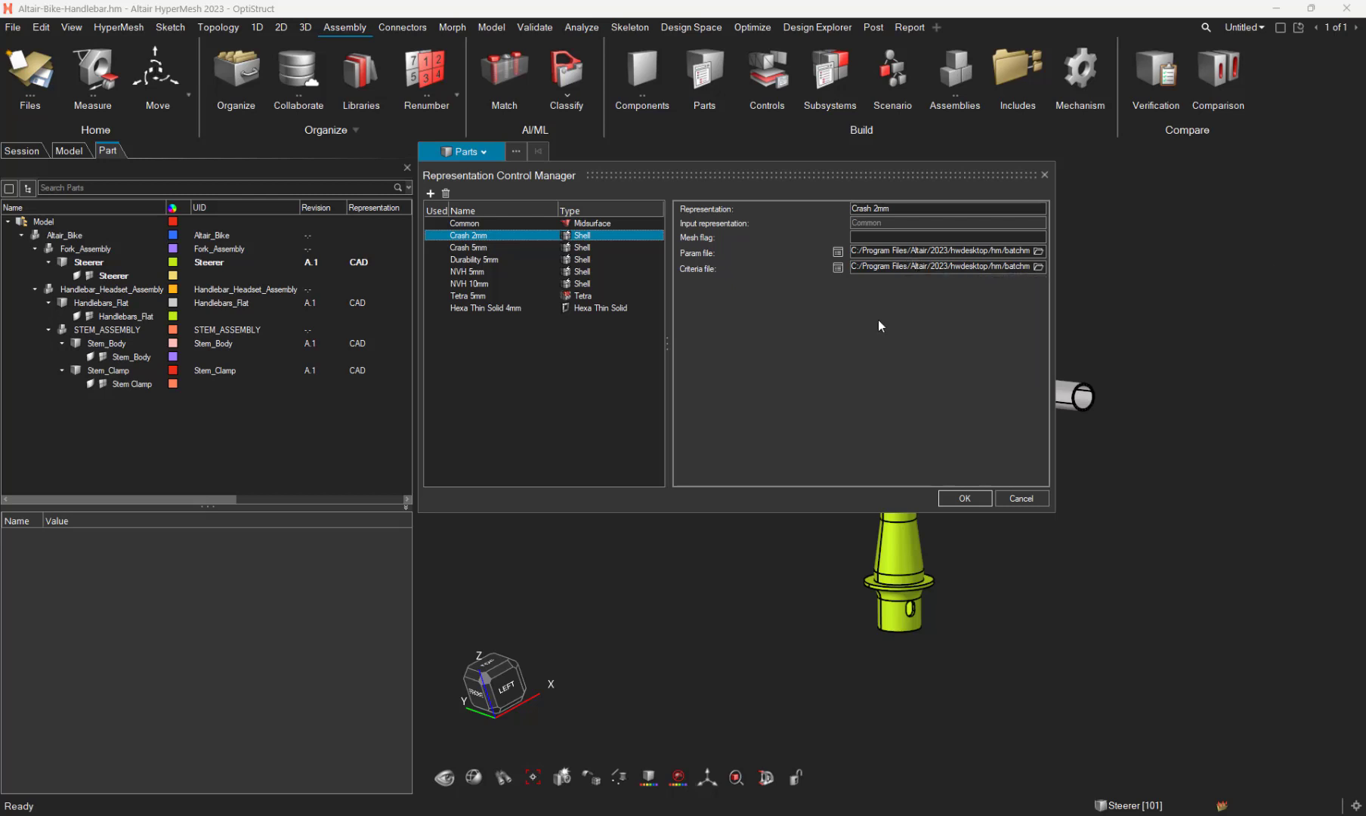
{"action": "left_click", "coordinate": [482, 223]}
{"action": "left_click", "coordinate": [987, 250]}
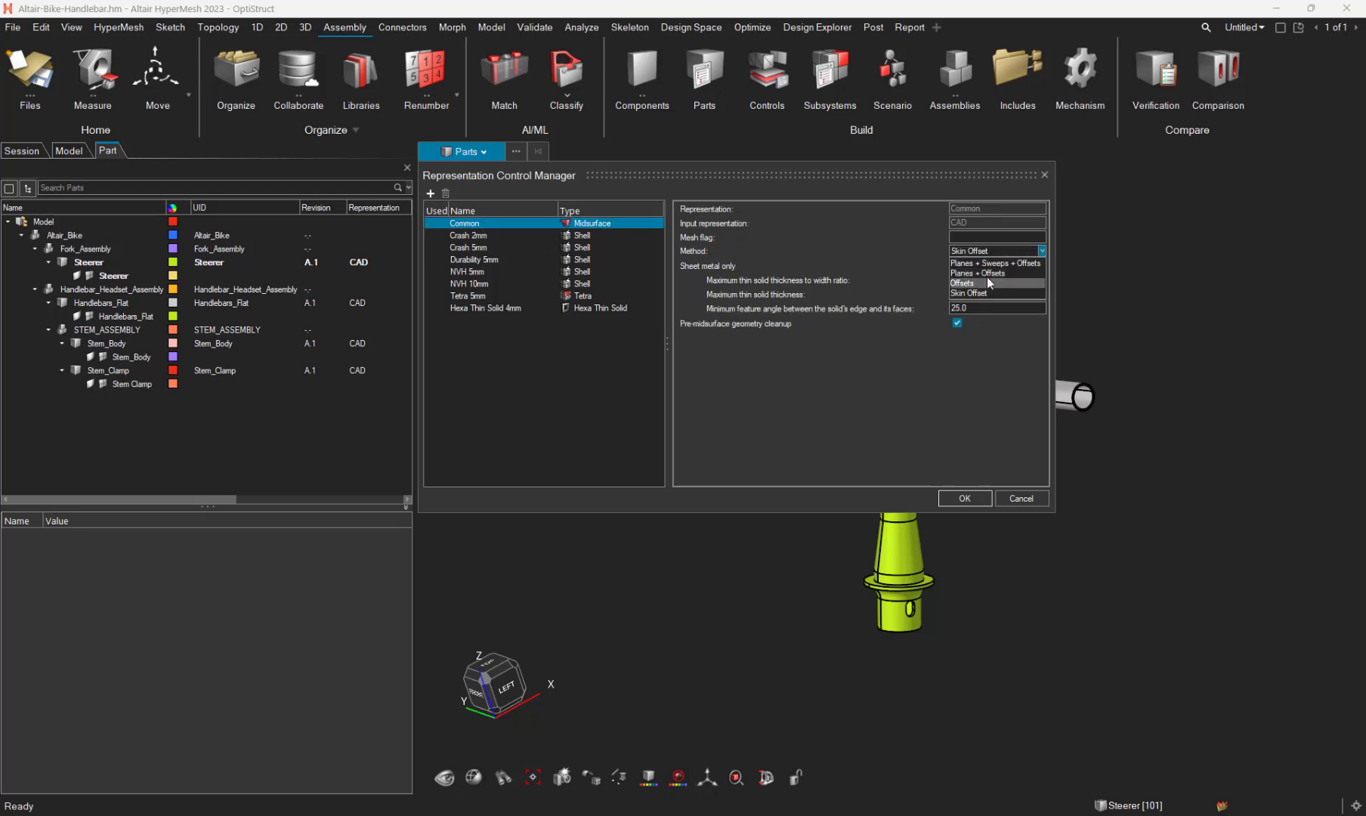
{"action": "left_click", "coordinate": [464, 244]}
{"action": "left_click", "coordinate": [464, 245]}
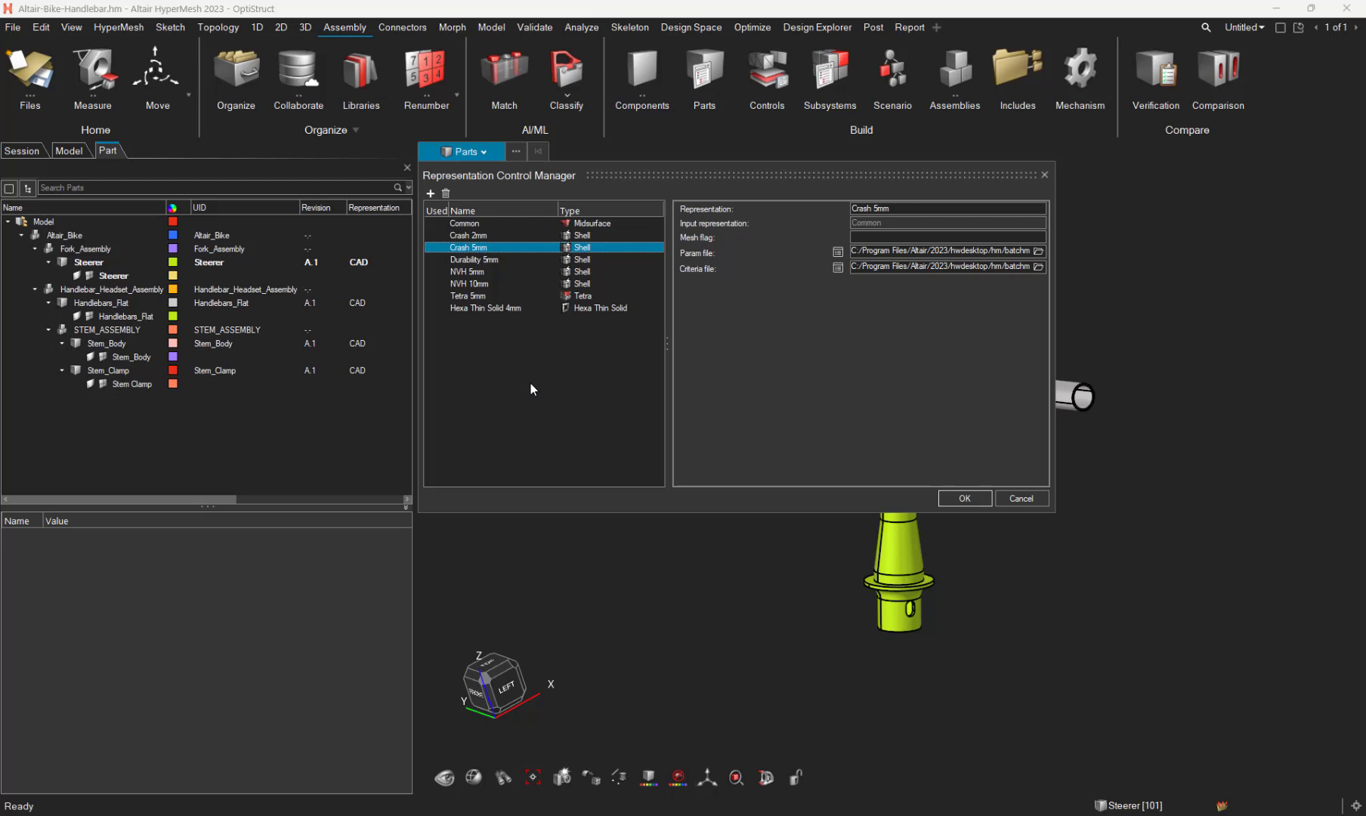
{"action": "left_click", "coordinate": [430, 194]}
- Add a second representation and change Shell 1's type to Tetra
{"action": "left_click", "coordinate": [430, 193]}
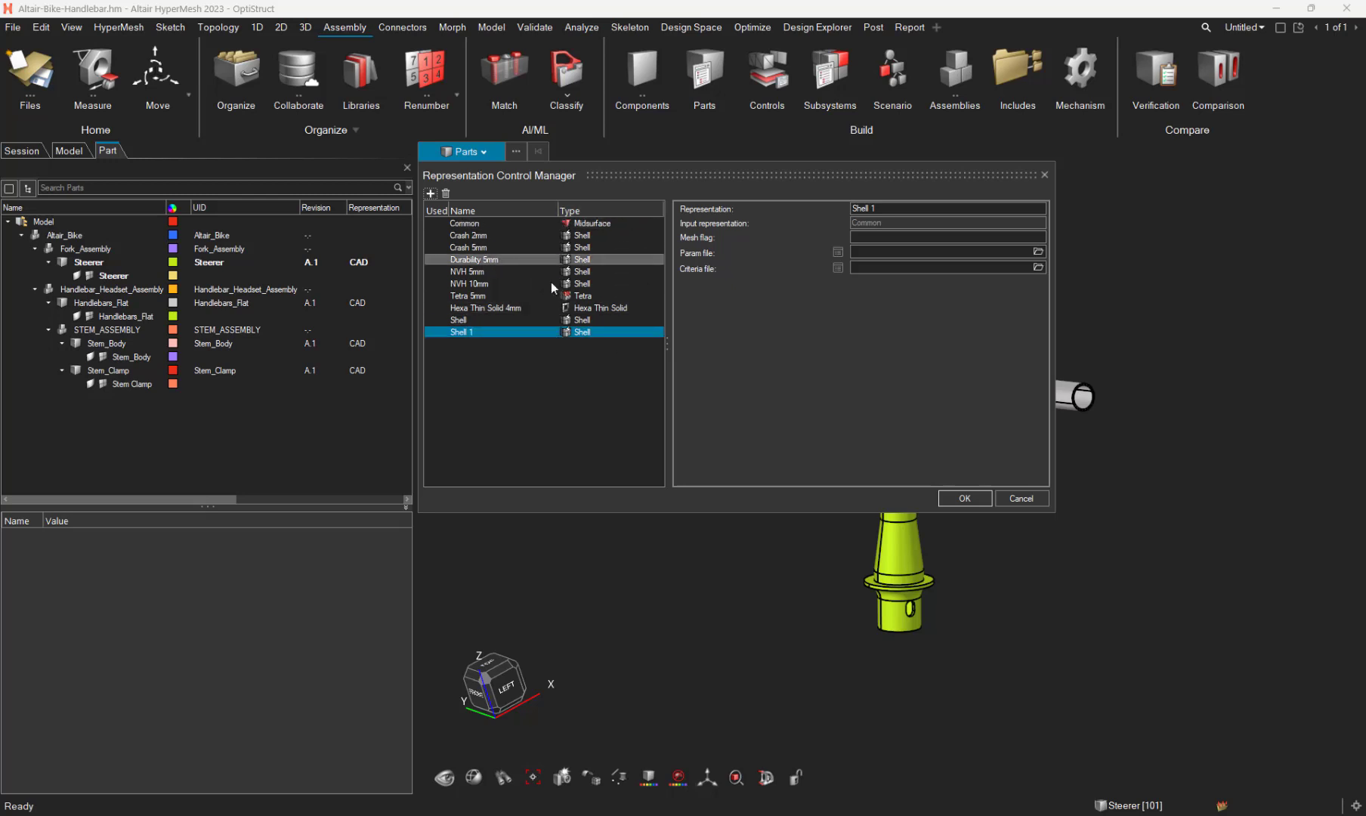
{"action": "left_click", "coordinate": [590, 331]}
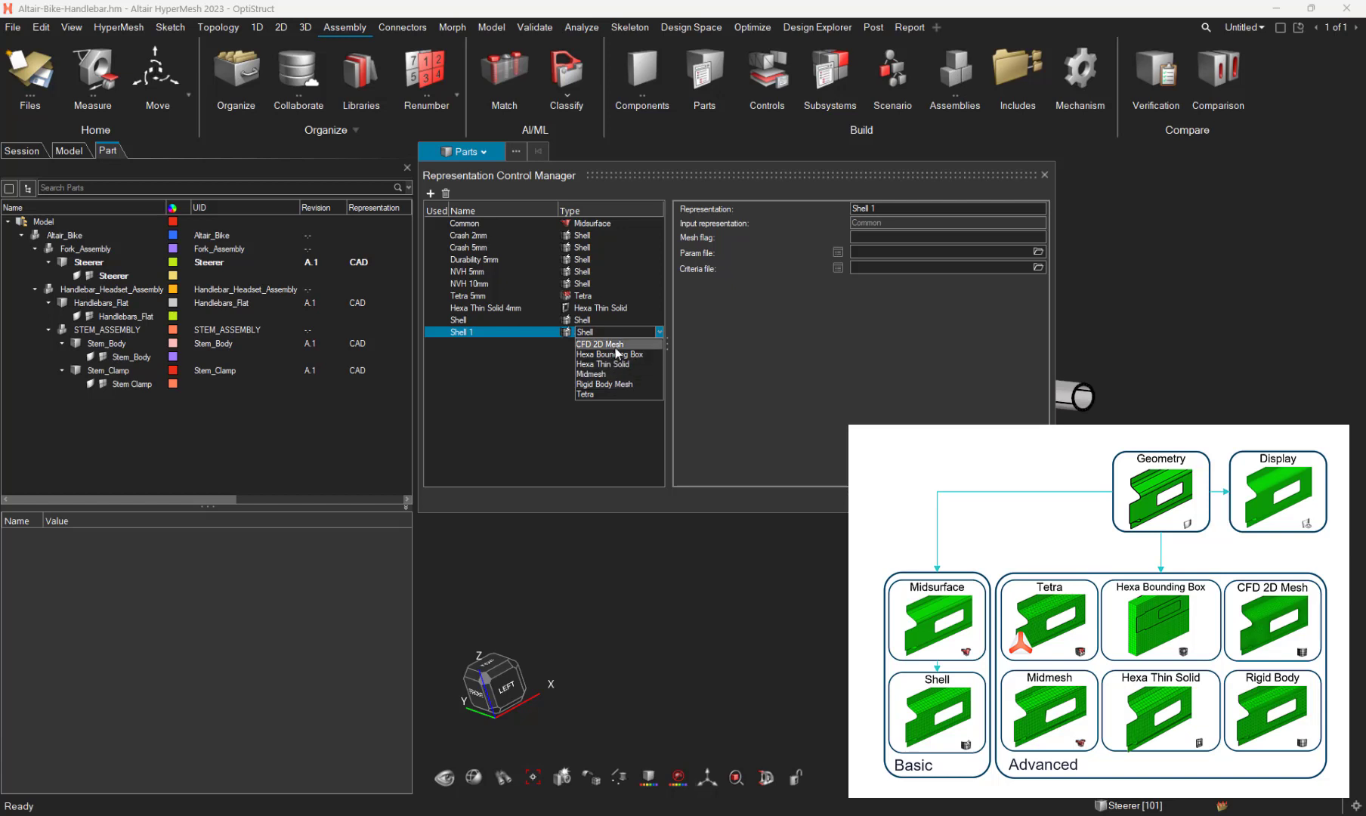
{"action": "left_click", "coordinate": [618, 393]}
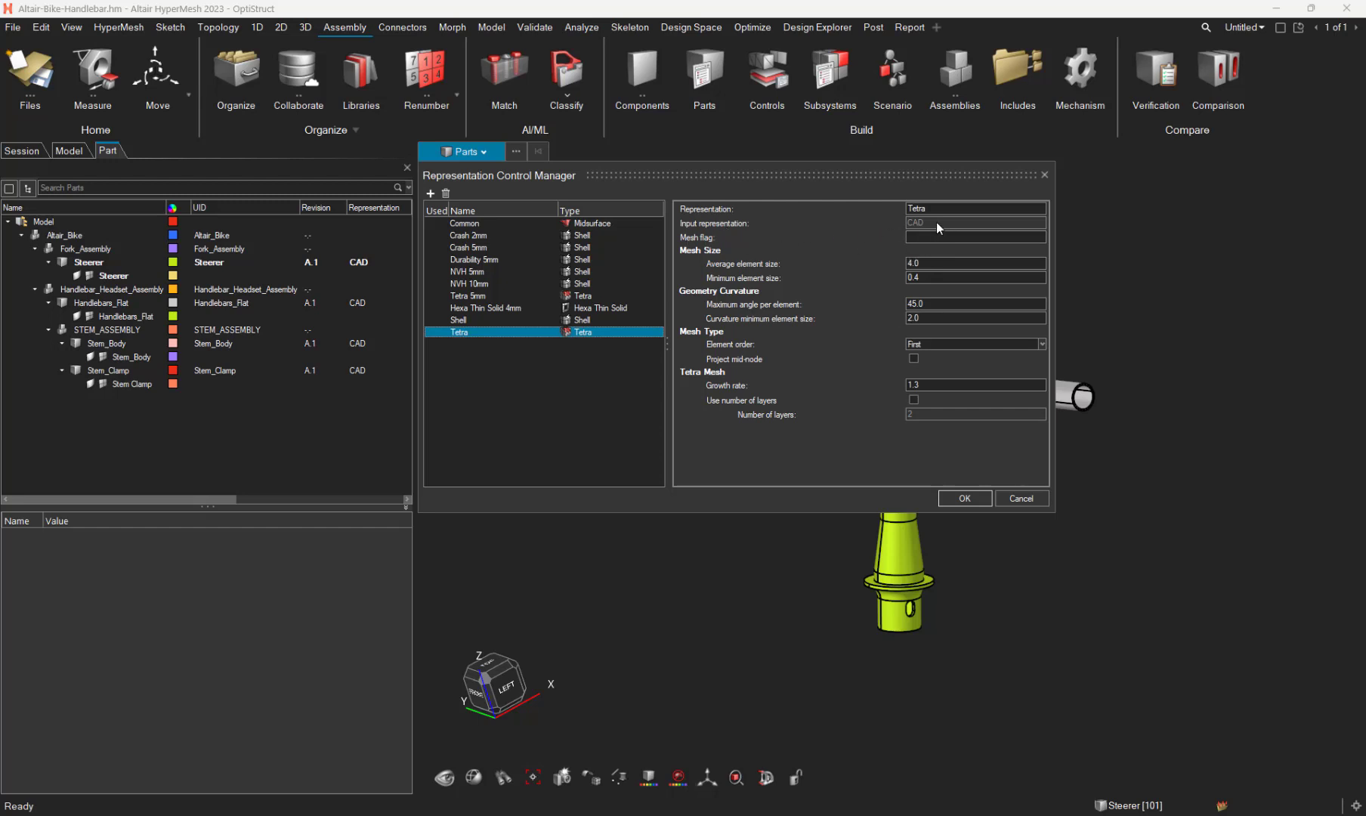
{"action": "key", "text": "Up"}
{"action": "key", "text": "Up"}
{"action": "key", "text": "Up"}
{"action": "key", "text": "Up"}
{"action": "key", "text": "Up"}
{"action": "key", "text": "Up"}
{"action": "key", "text": "Up"}
{"action": "key", "text": "Up"}
{"action": "key", "text": "Up"}
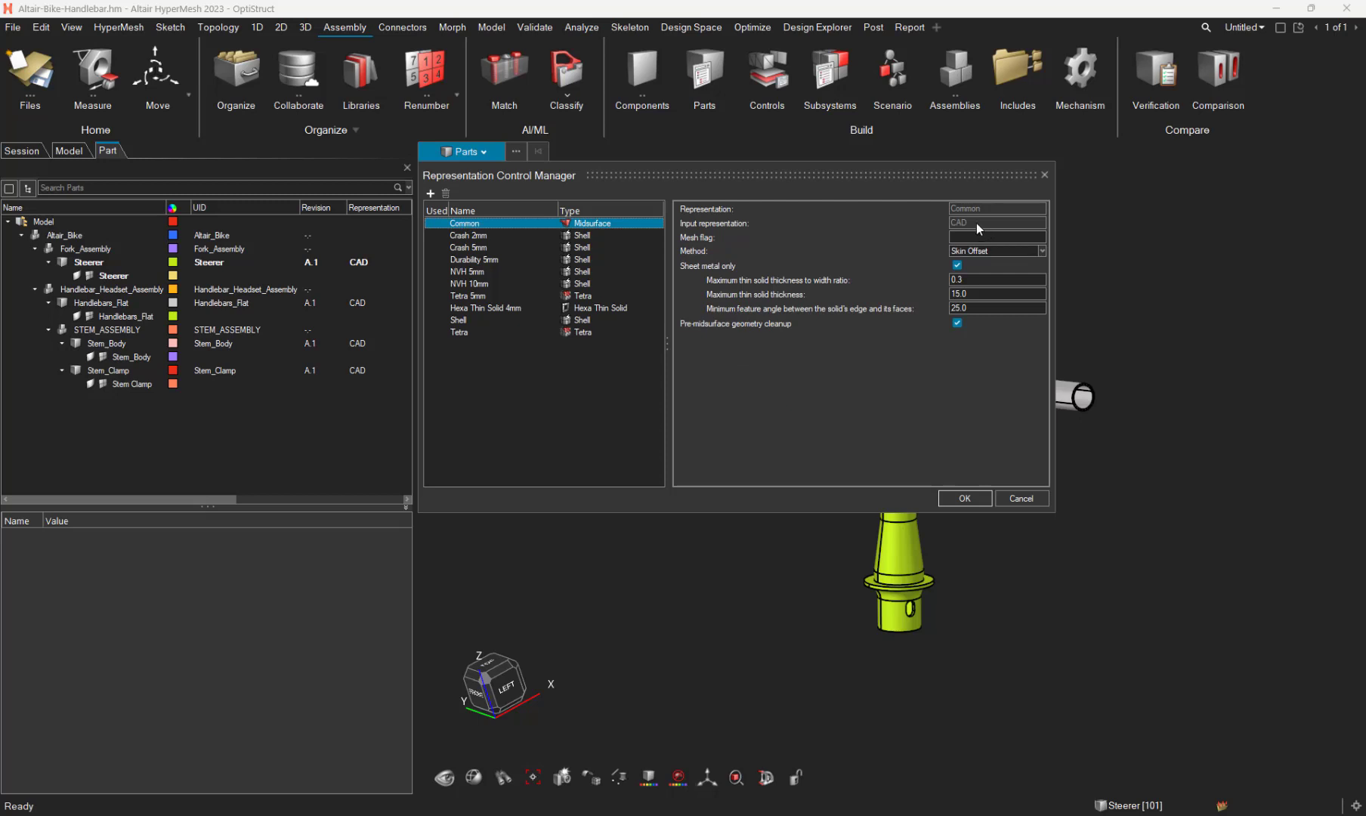
{"action": "left_click", "coordinate": [587, 235]}
{"action": "left_click", "coordinate": [491, 266]}
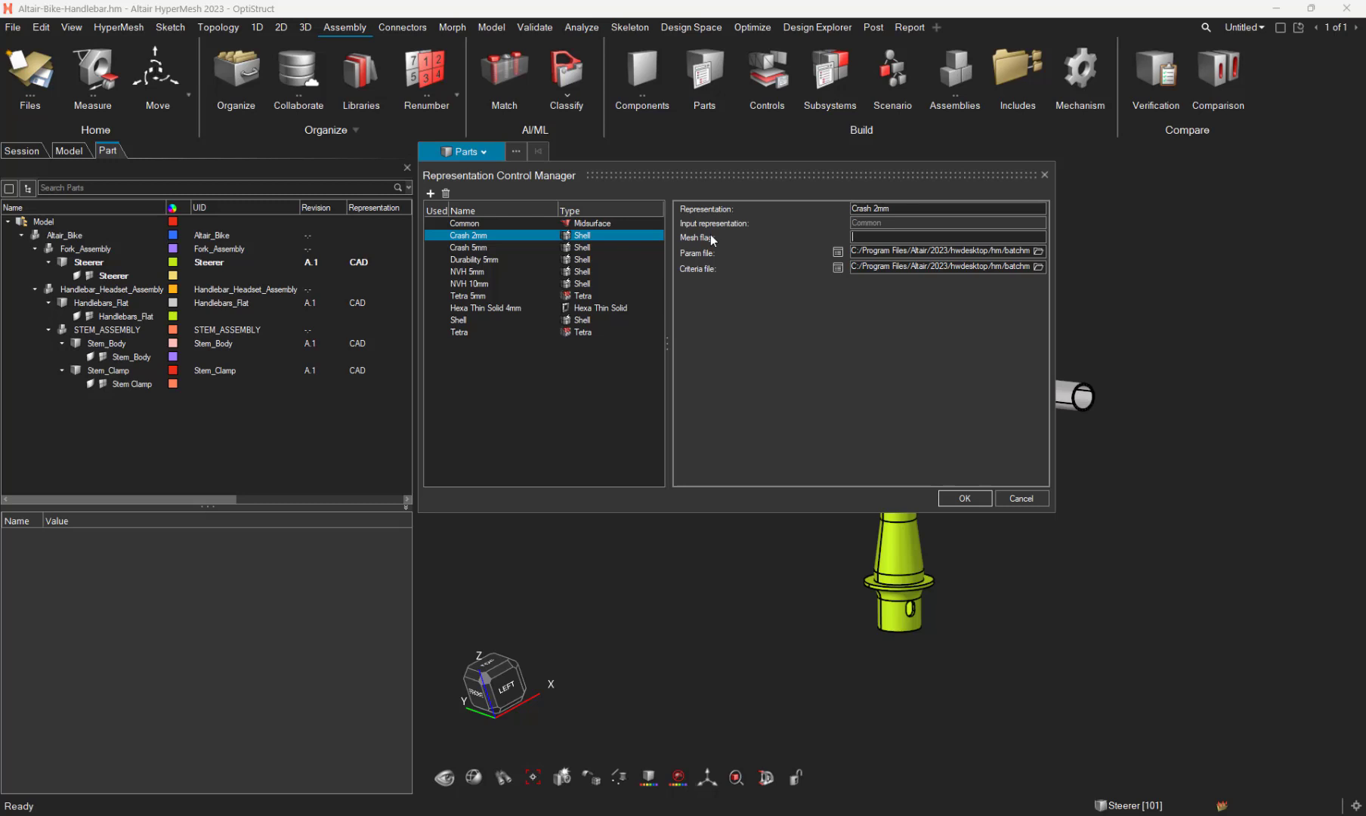
- Make Shell a Midmesh representation with flatten connections off, value 1 and mesh flag MID
{"action": "left_click", "coordinate": [492, 321]}
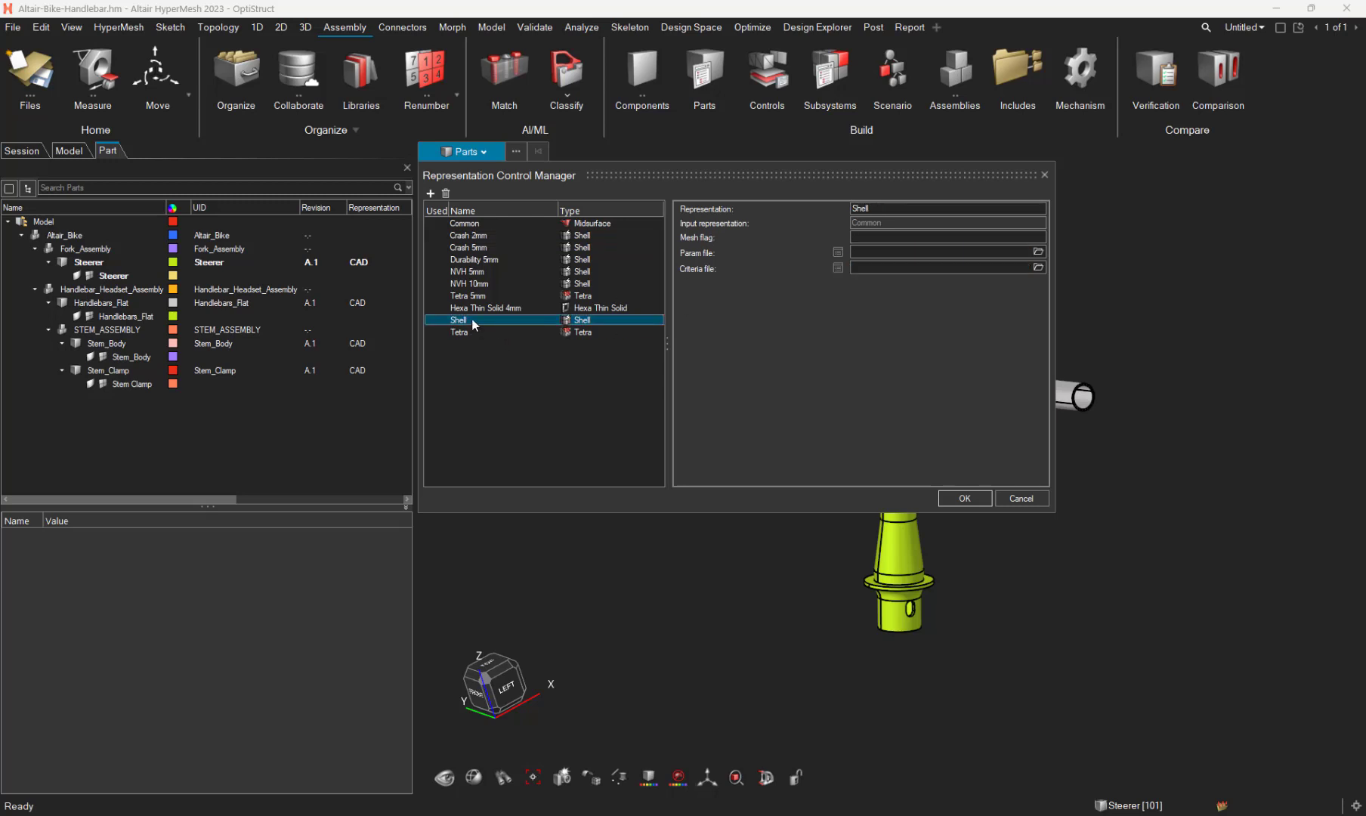
{"action": "left_click", "coordinate": [583, 327]}
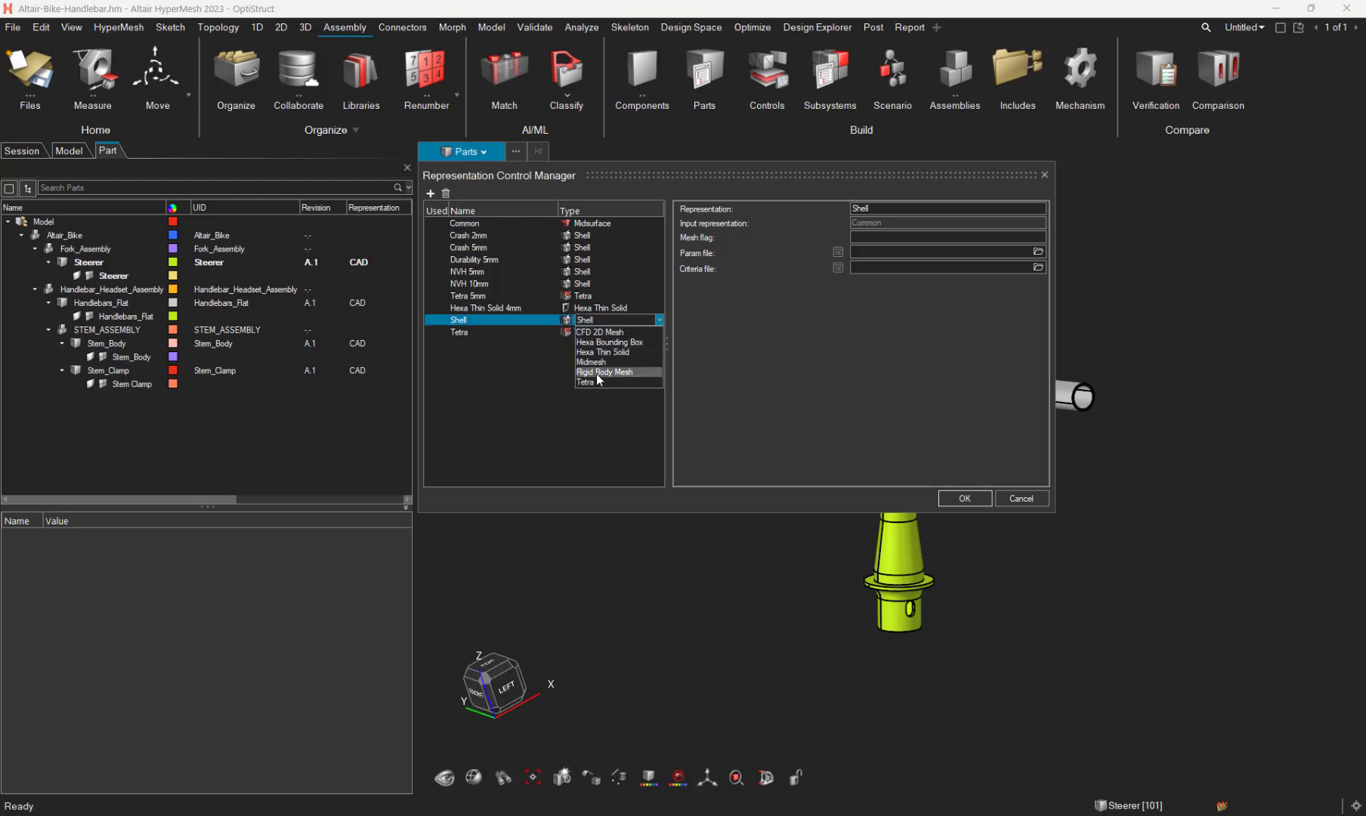
{"action": "left_click", "coordinate": [594, 364]}
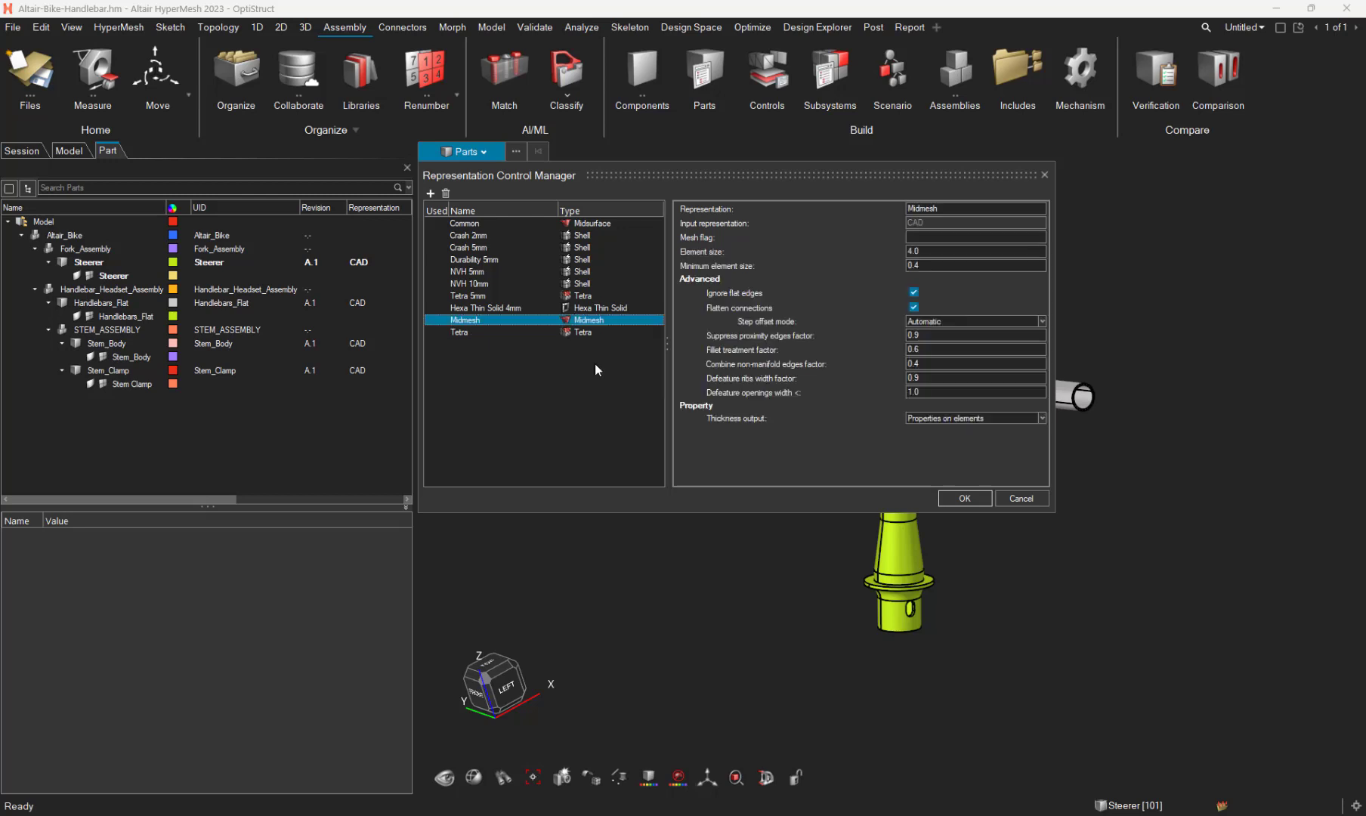
{"action": "double_click", "coordinate": [934, 254]}
{"action": "left_click", "coordinate": [914, 307]}
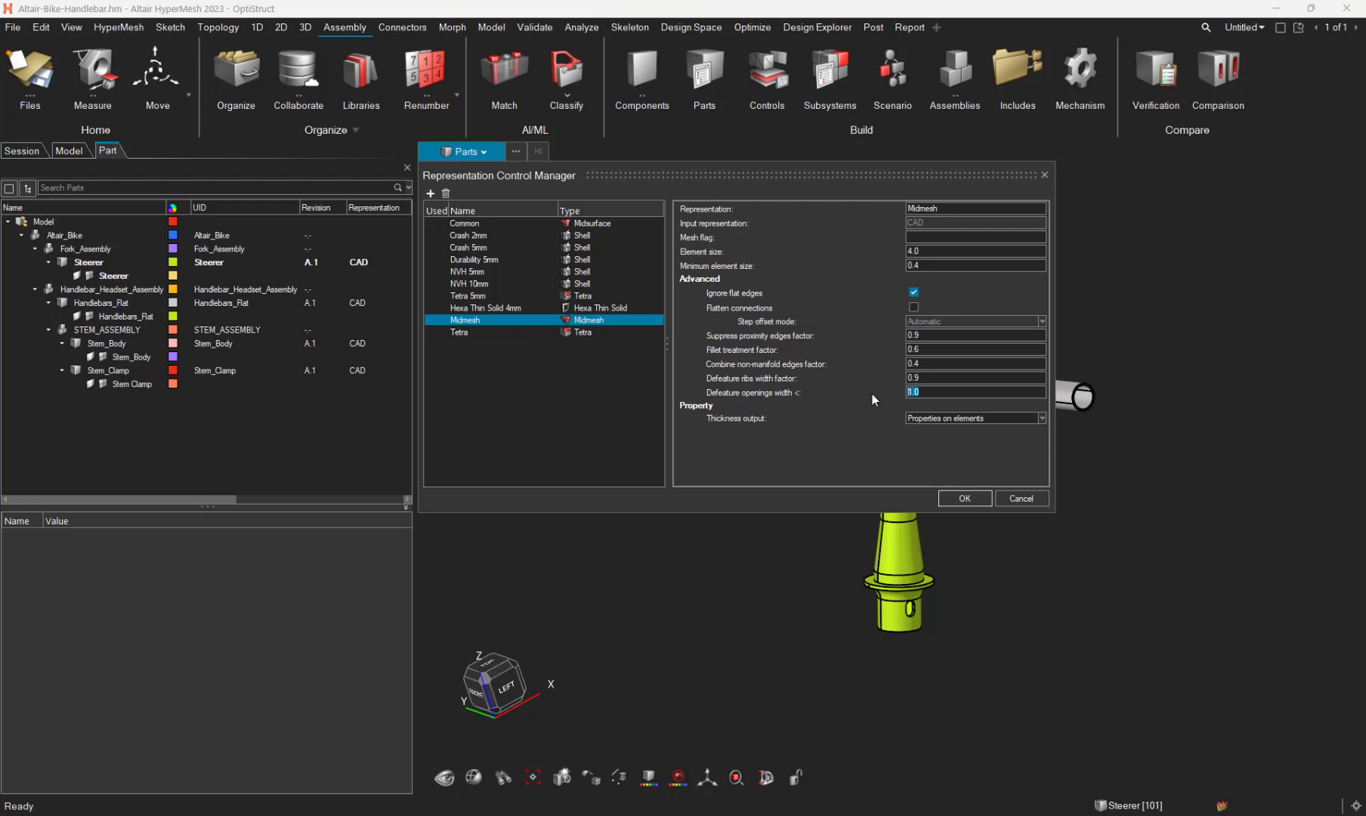
{"action": "type", "text": "15"}
{"action": "left_click", "coordinate": [920, 239]}
{"action": "type", "text": "MID"}
- Give the Tetra representation the TET flag and a 2.5 average element size
{"action": "left_click", "coordinate": [483, 333]}
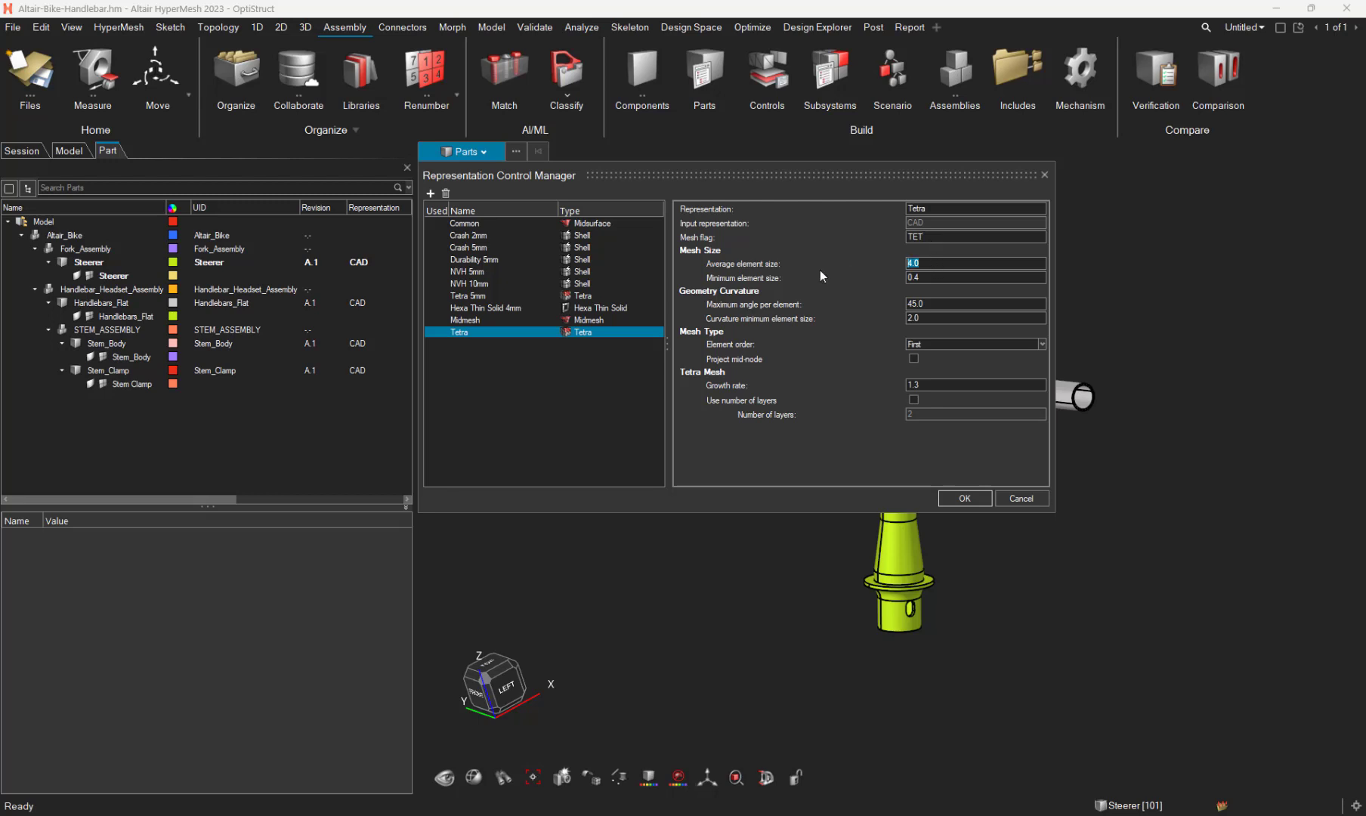
{"action": "type", "text": "2.5"}
{"action": "key", "text": "Return"}
- Add a new Hexa Thin Solid representation and edit its element size
{"action": "left_click", "coordinate": [431, 194]}
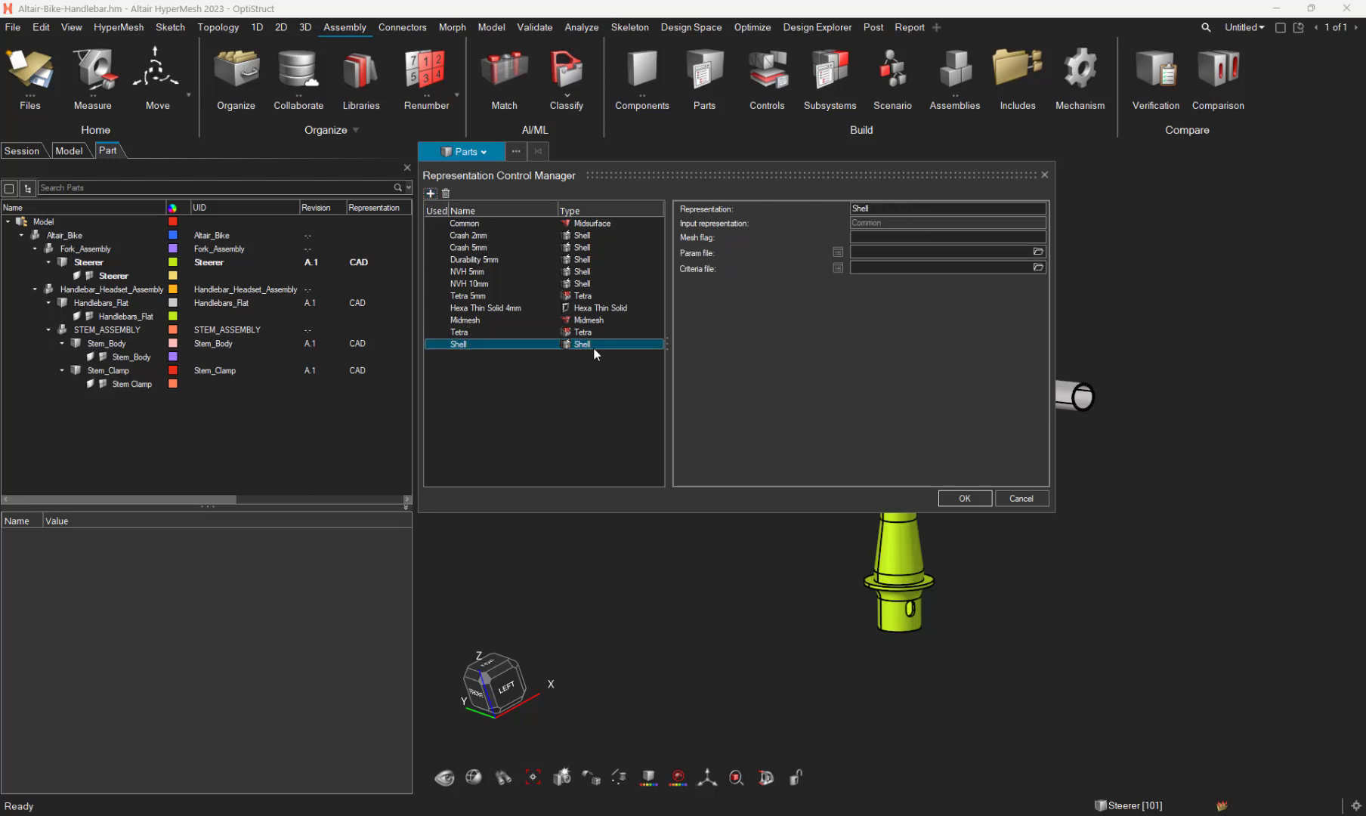
{"action": "left_click", "coordinate": [588, 344]}
{"action": "left_click", "coordinate": [601, 376]}
{"action": "left_click", "coordinate": [877, 252]}
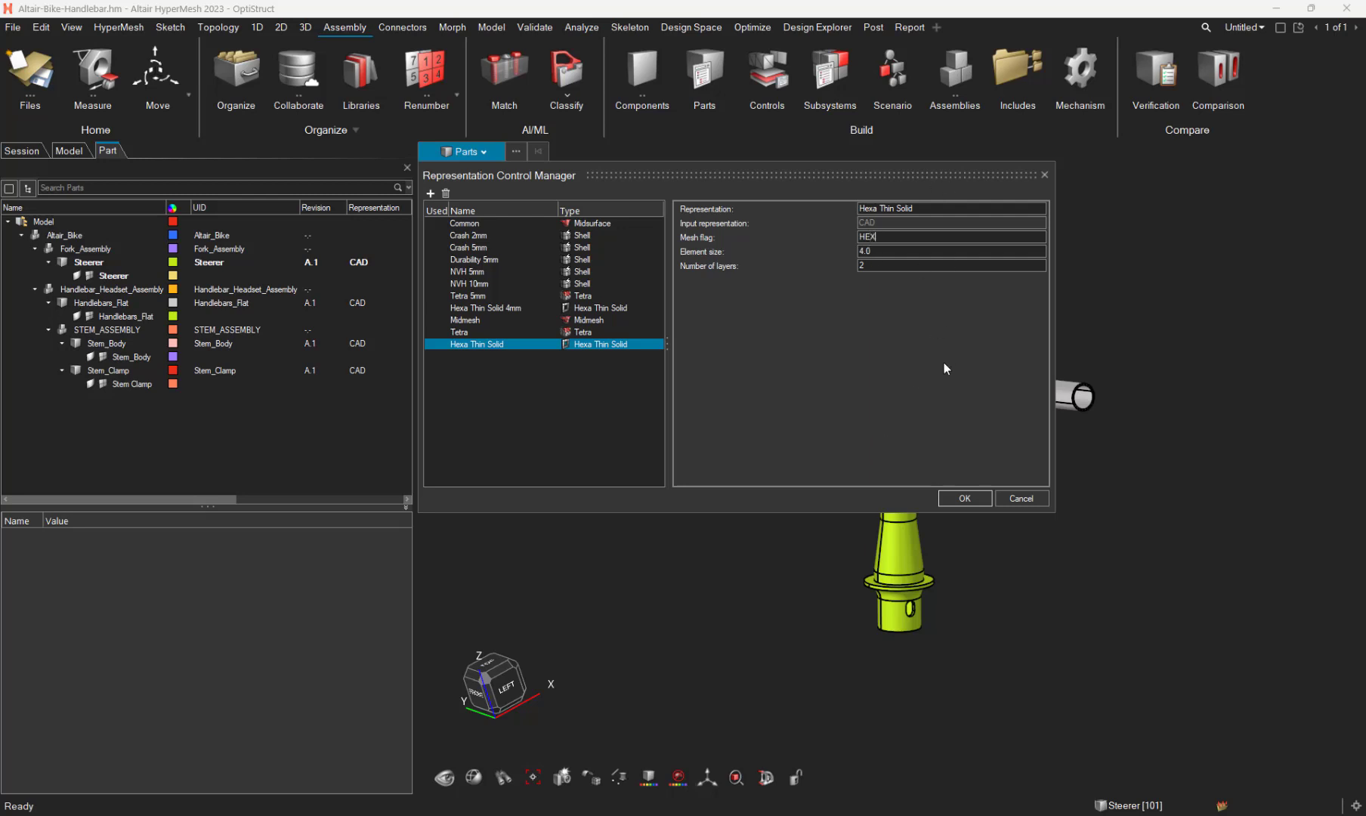
- Review the Tetra, Midmesh and Hexa Thin Solid settings, then close the manager with OK
{"action": "left_click", "coordinate": [463, 333]}
{"action": "left_click", "coordinate": [469, 321]}
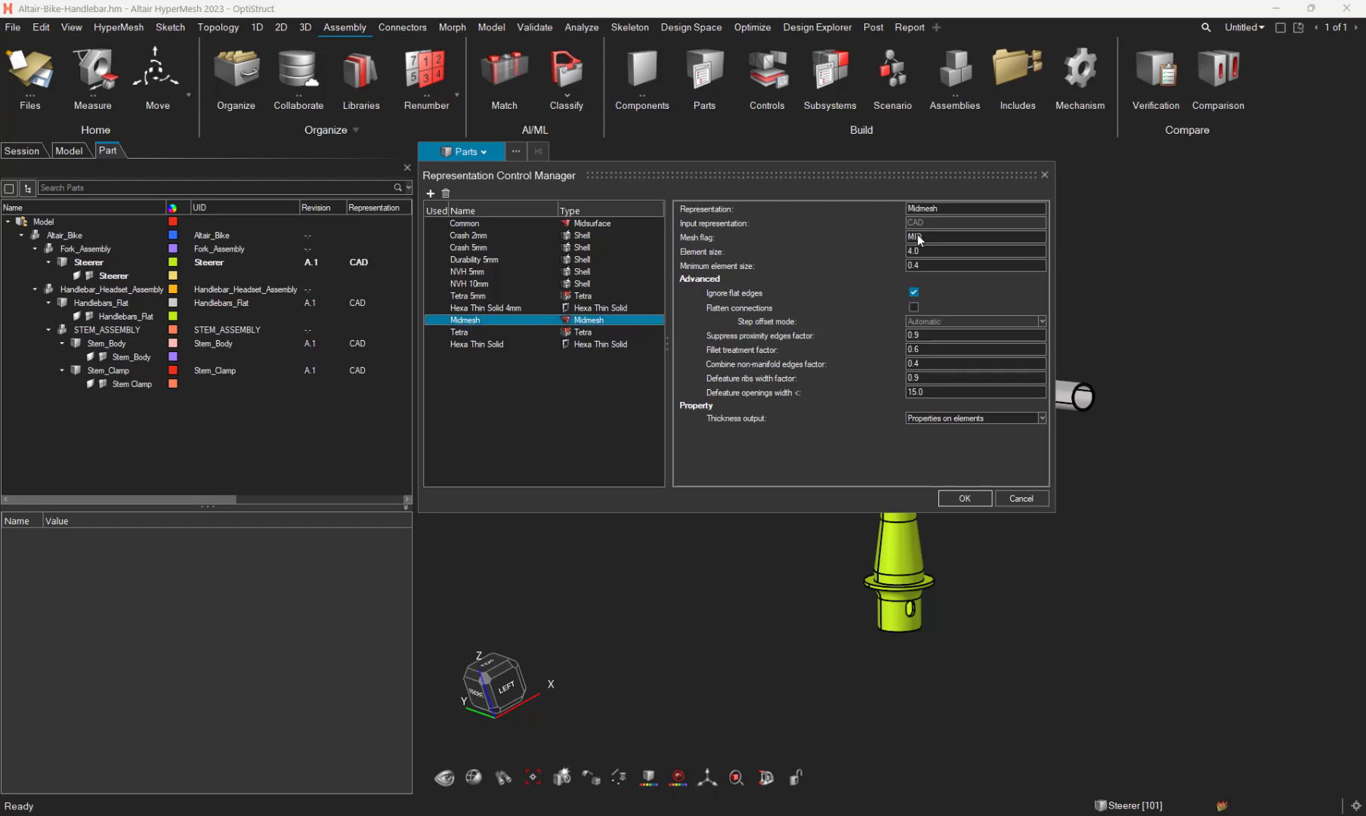
{"action": "left_click", "coordinate": [506, 333]}
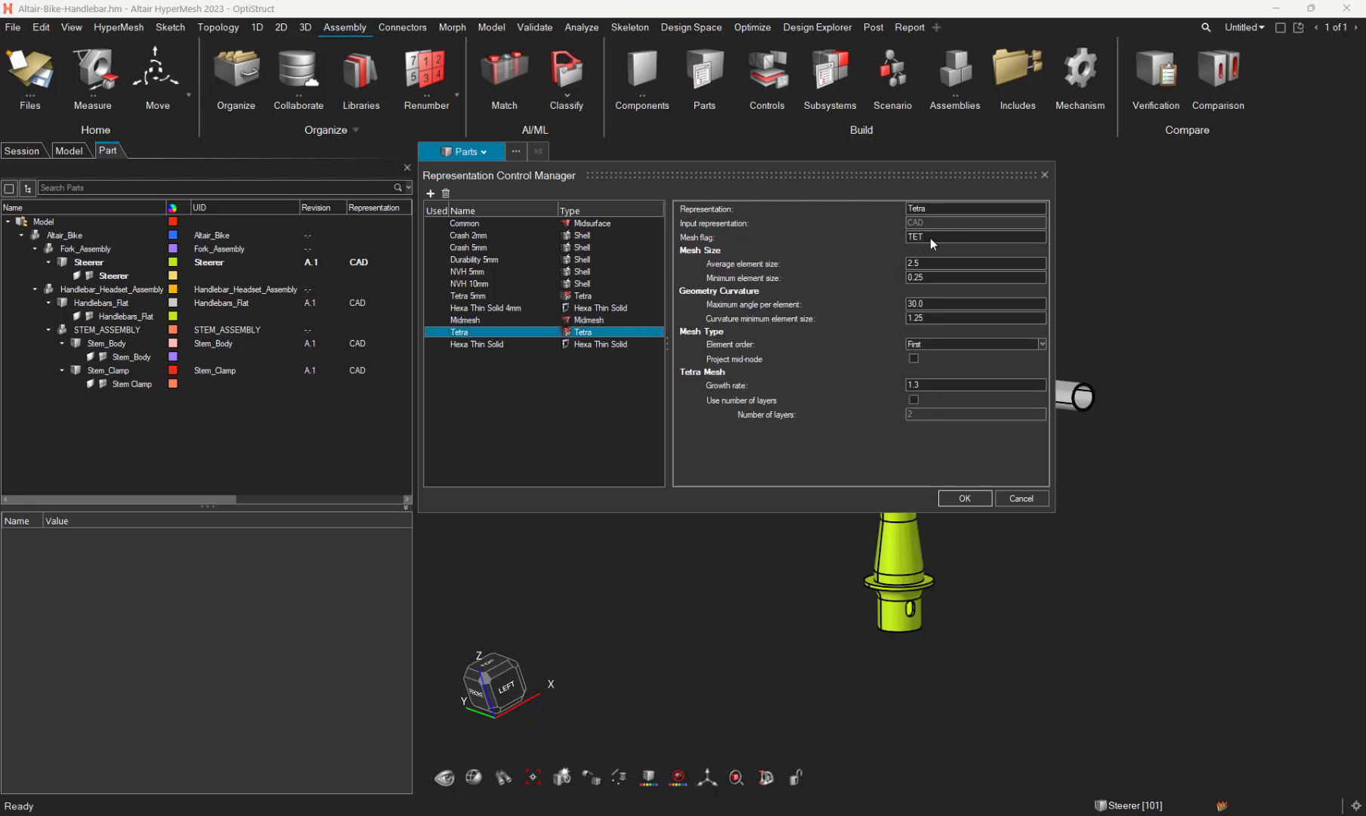
{"action": "left_click", "coordinate": [500, 345]}
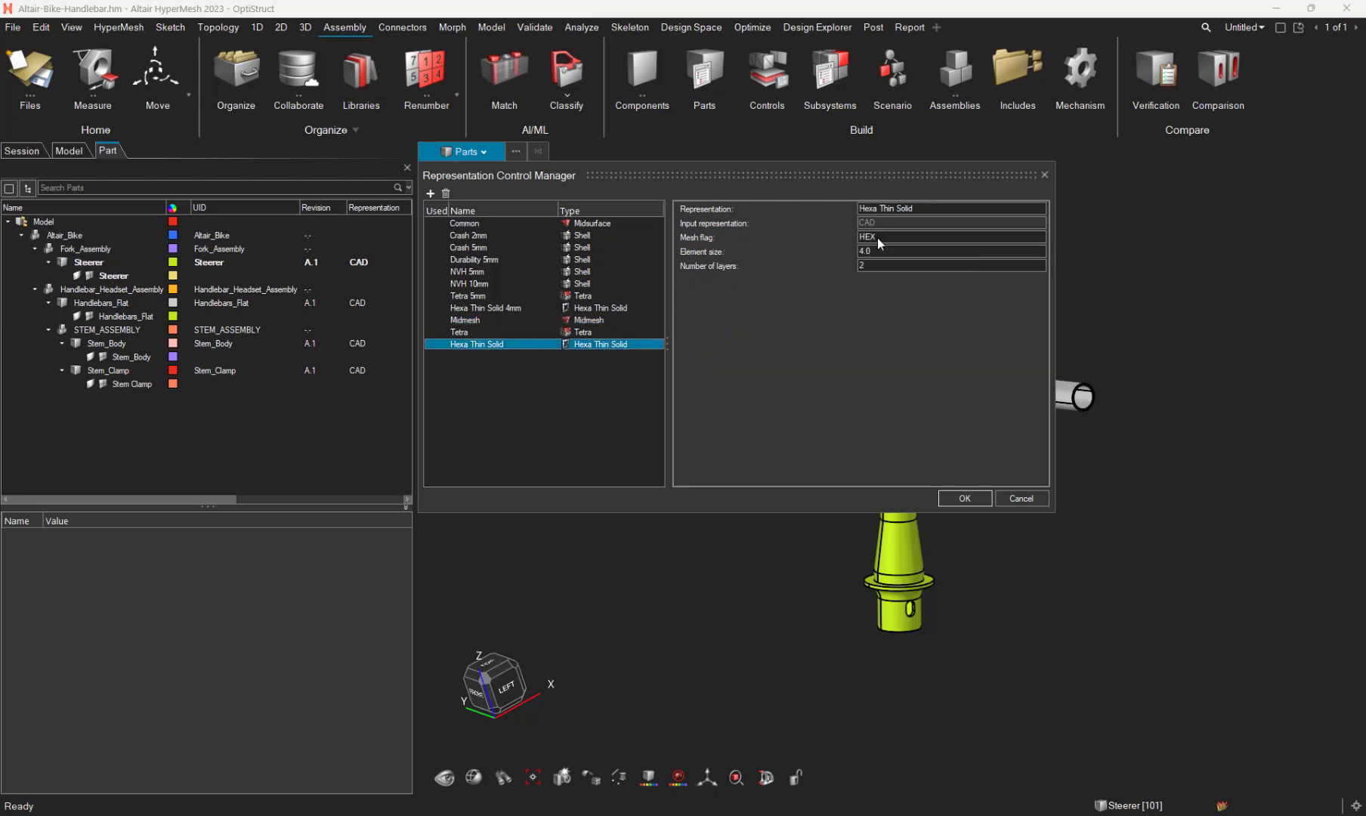
{"action": "left_click", "coordinate": [975, 498]}
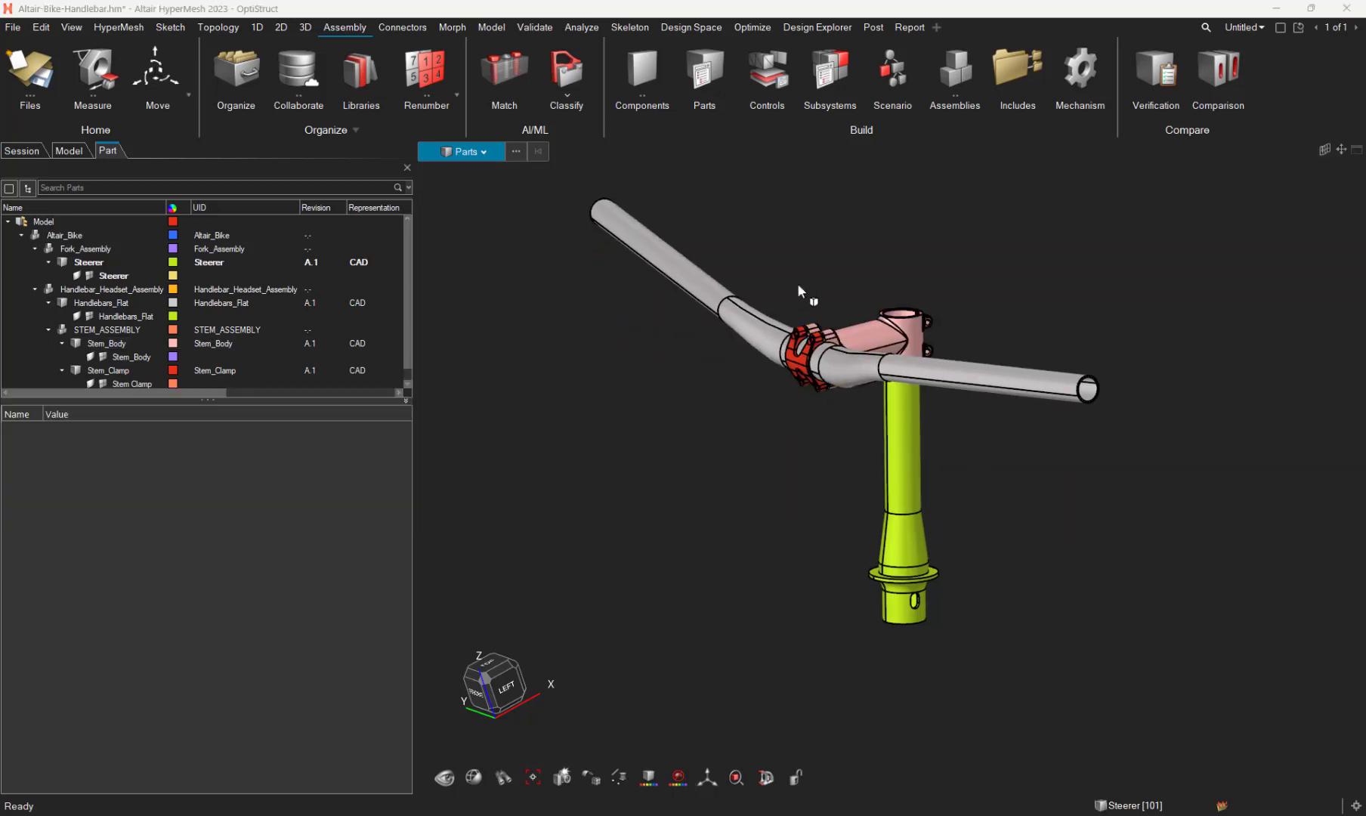
- Create Automatic (By MeshFlag) representations for all four selected handlebar assembly parts
{"action": "left_click_drag", "start_coordinate": [793, 282], "coordinate": [975, 439]}
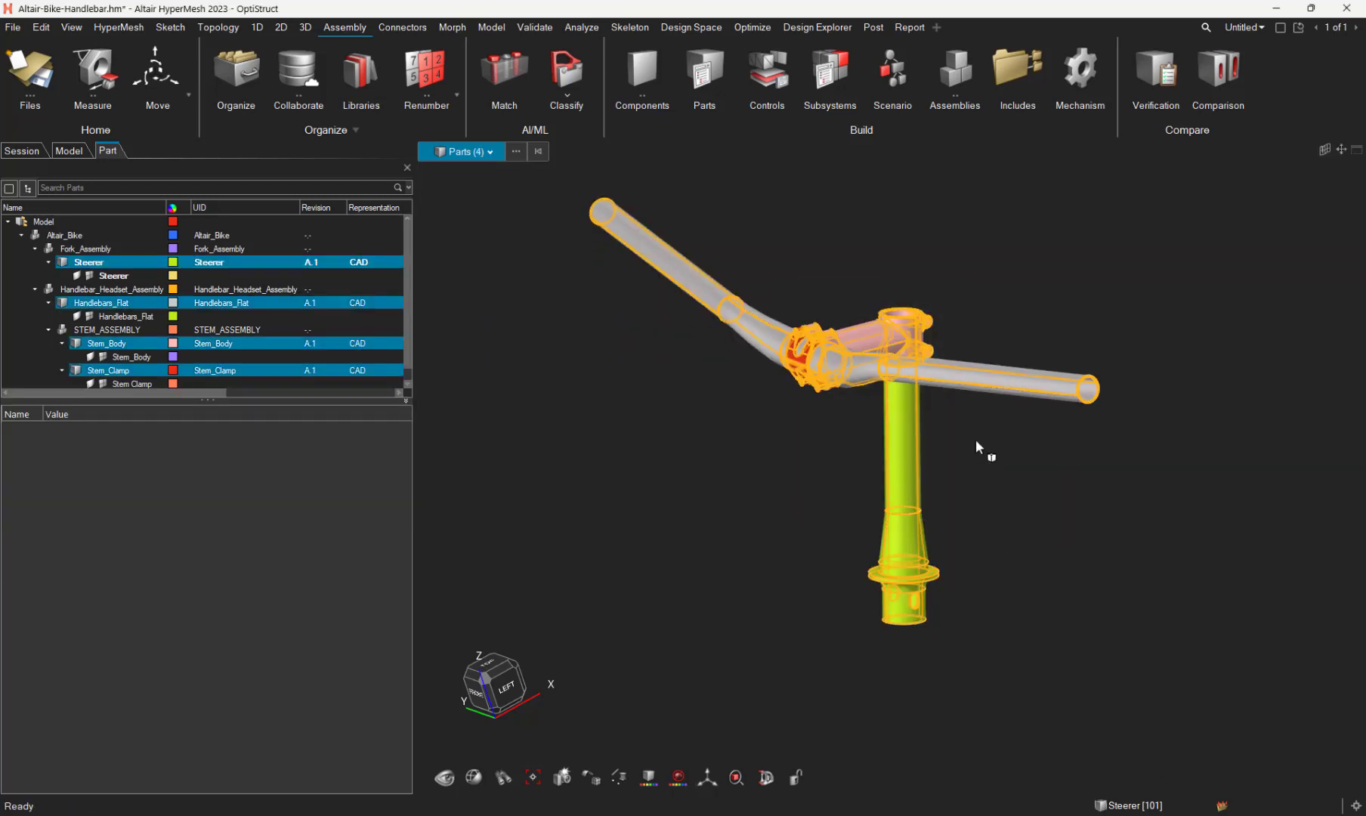
{"action": "right_click", "coordinate": [908, 377]}
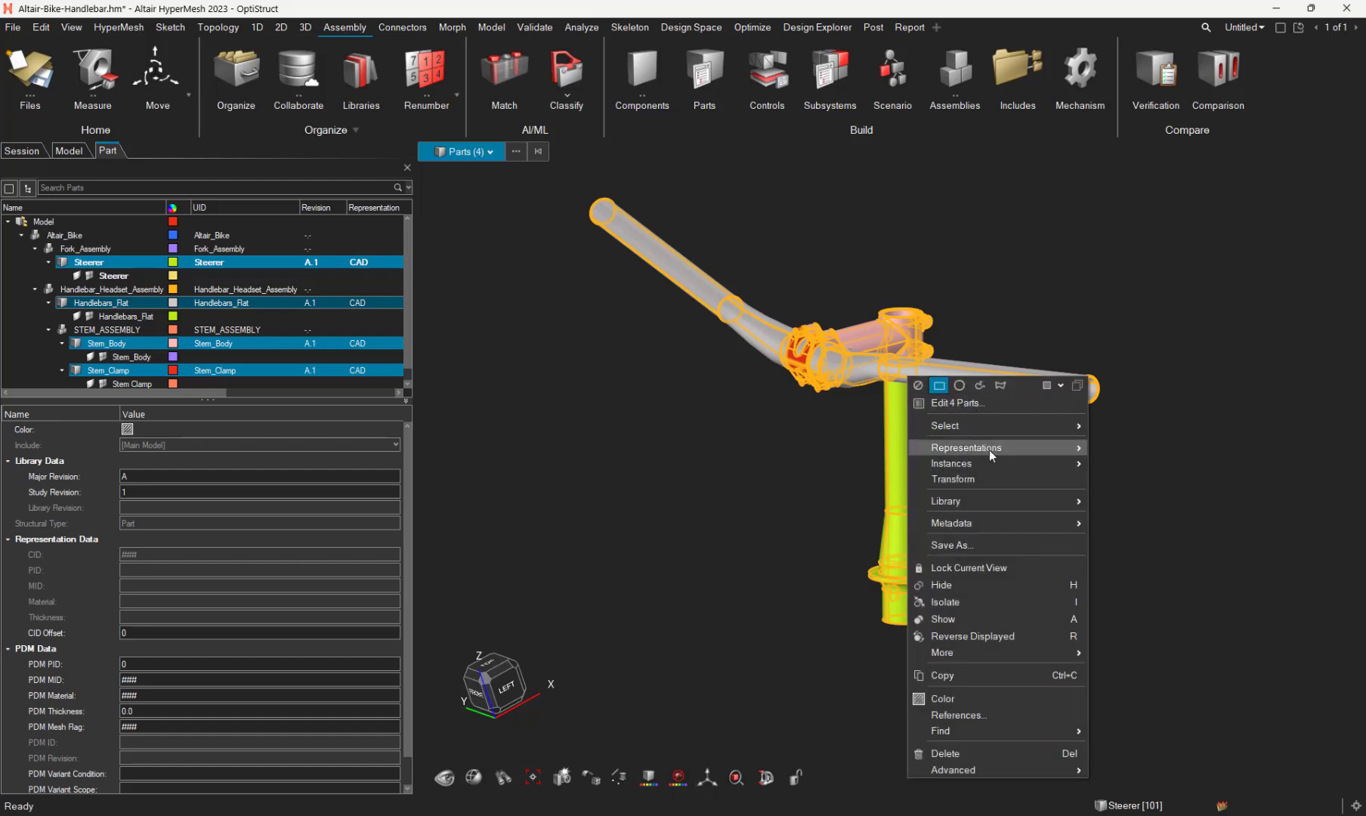
{"action": "mouse_move", "coordinate": [983, 448]}
{"action": "left_click", "coordinate": [1109, 449]}
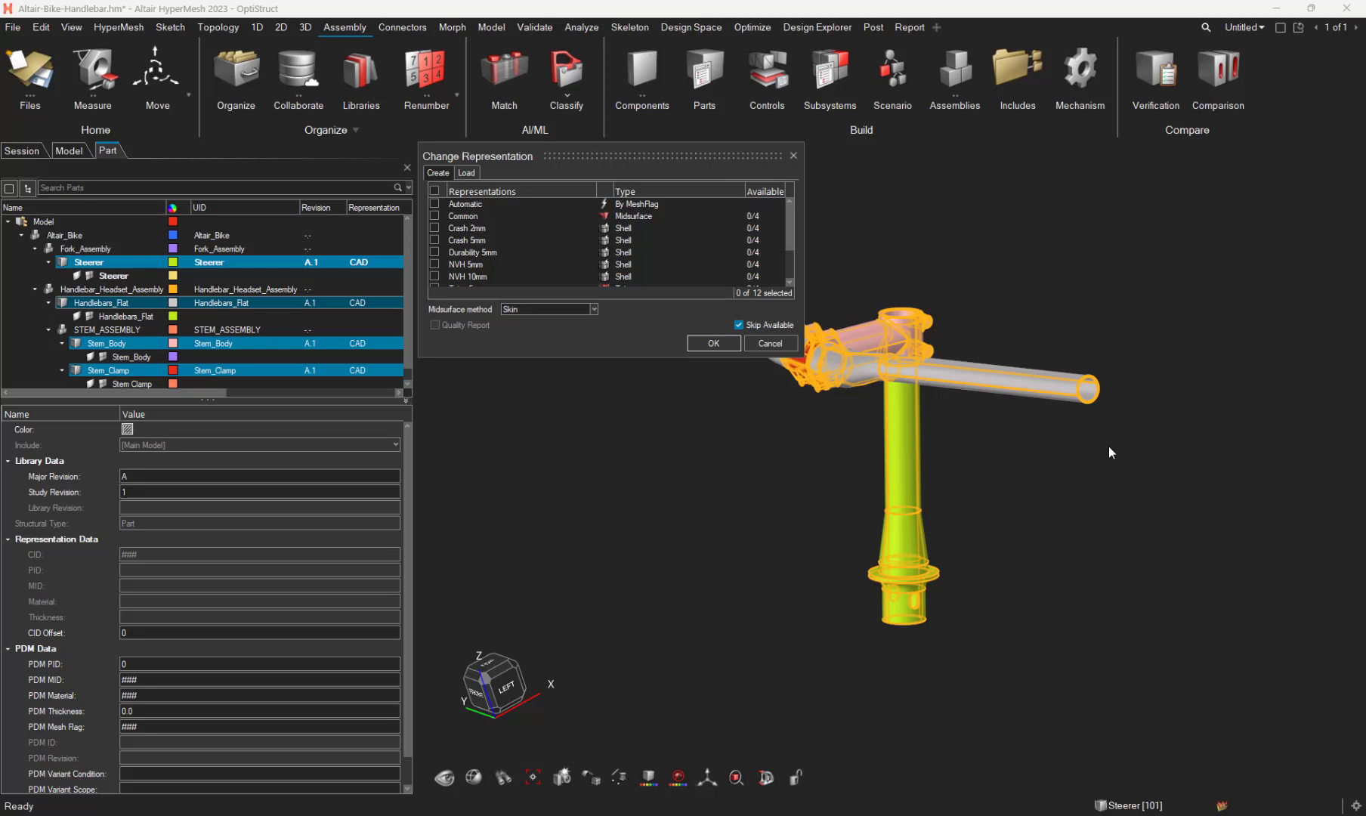
{"action": "left_click", "coordinate": [468, 204]}
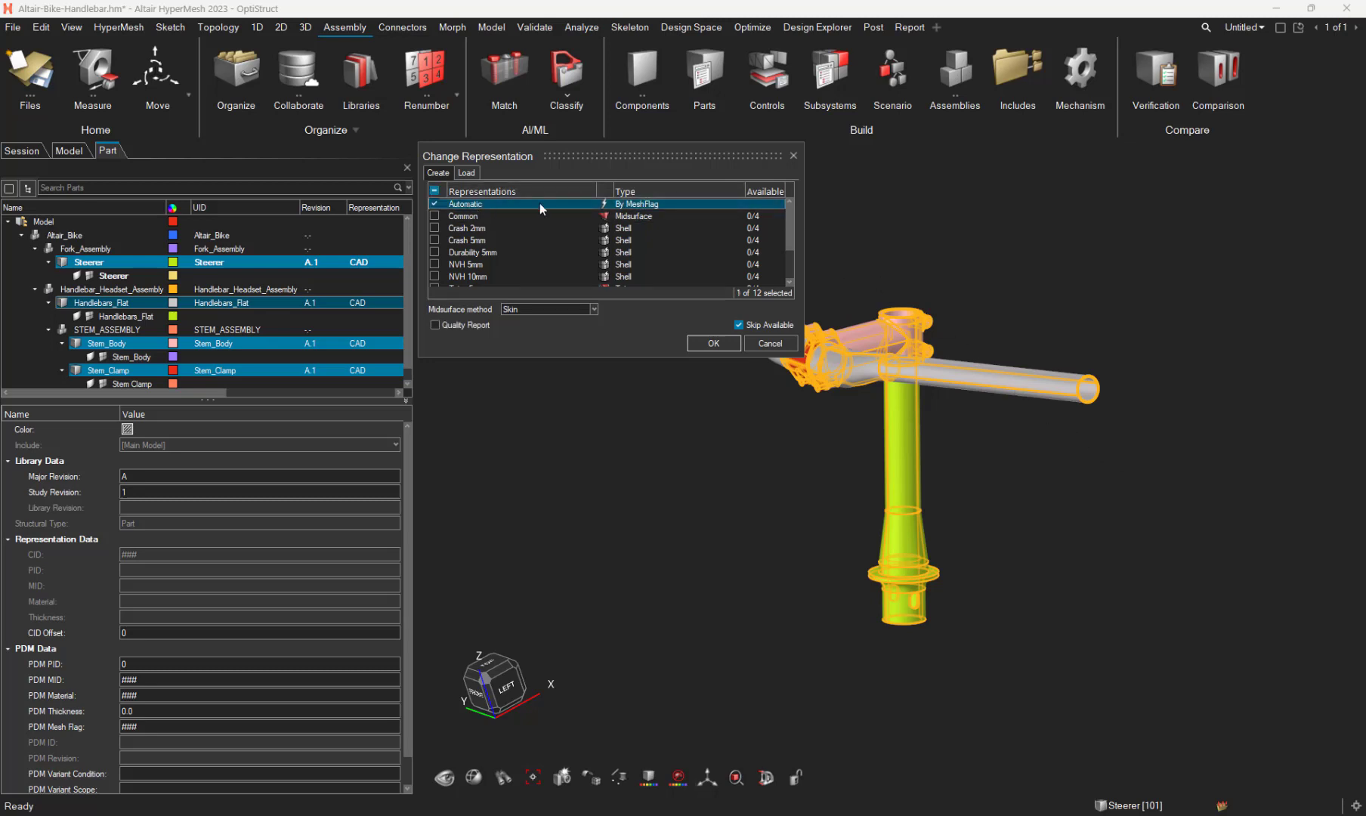
{"action": "left_click", "coordinate": [713, 343]}
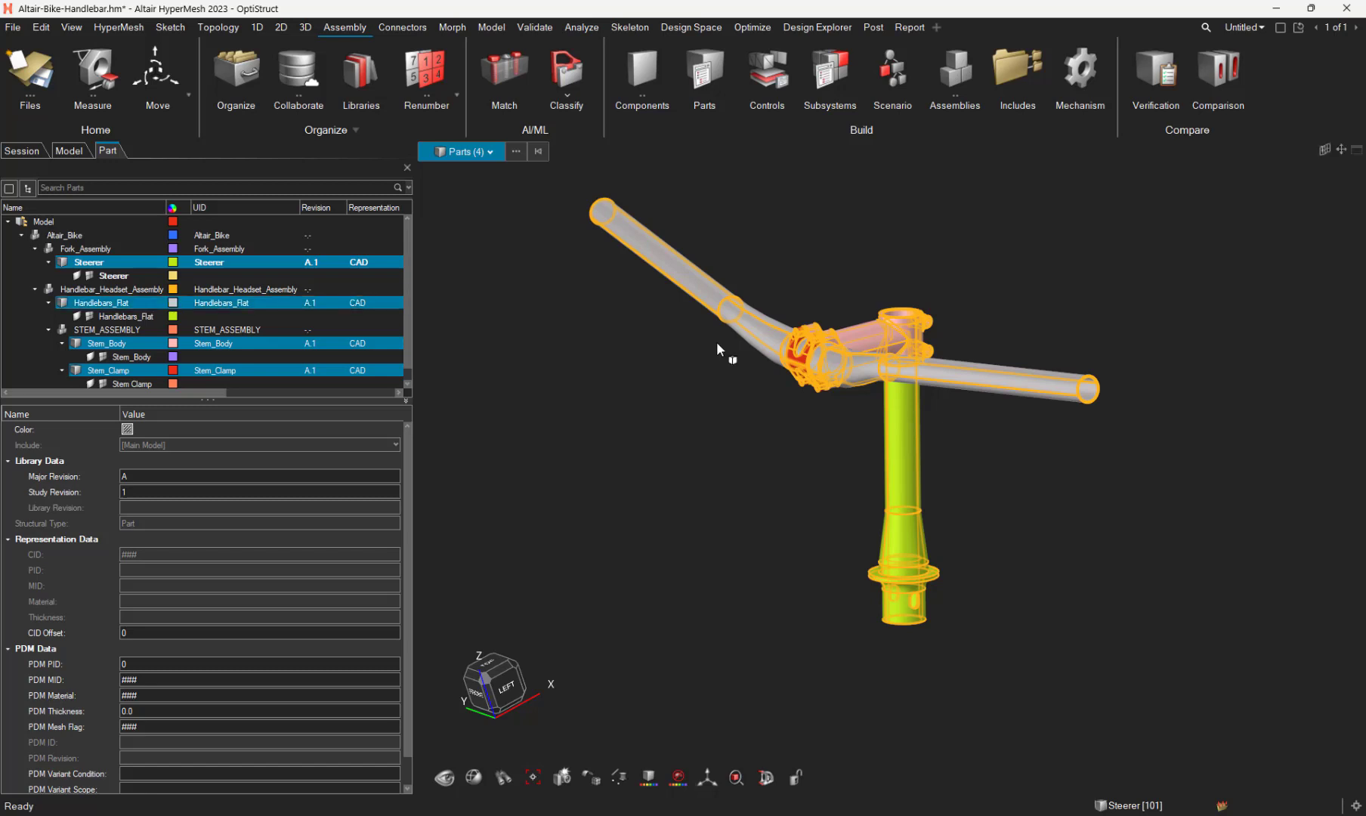
- Check PDM mesh flags of Steerer, Handlebars_Flat, Stem_Body and Stem_Clamp, then view BatchMesher status
{"action": "left_click", "coordinate": [716, 341]}
{"action": "left_click", "coordinate": [98, 263]}
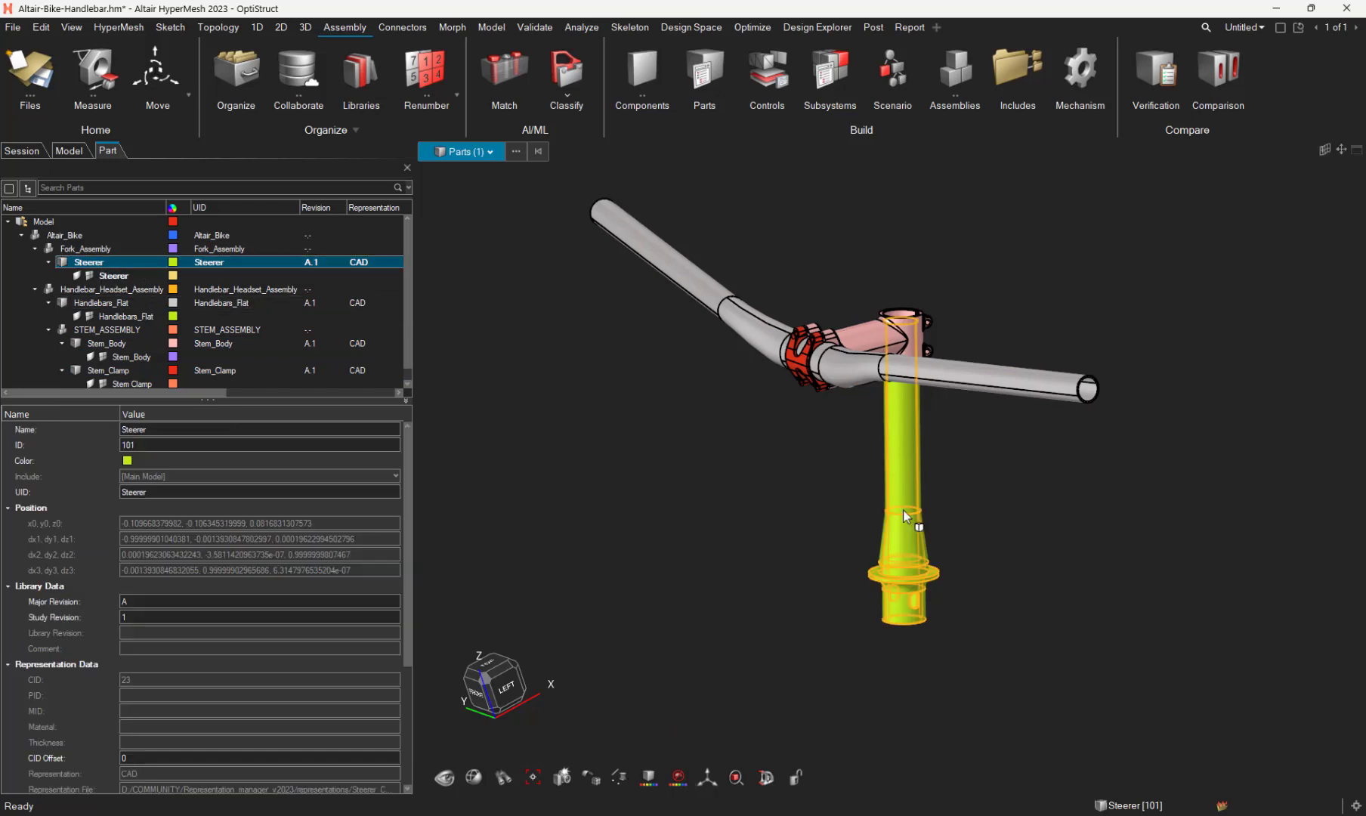
{"action": "left_click_drag", "start_coordinate": [410, 502], "coordinate": [416, 636]}
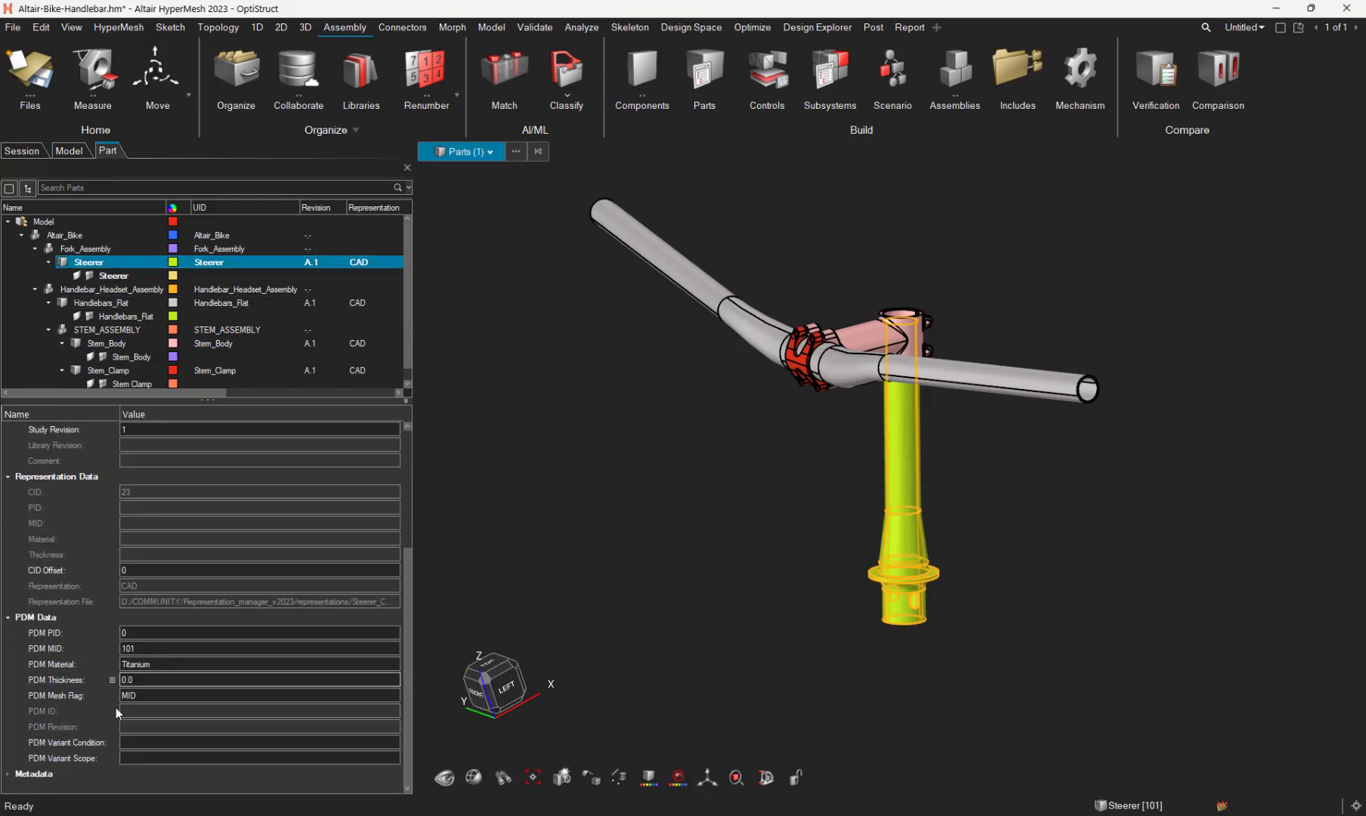
{"action": "left_click", "coordinate": [97, 303]}
{"action": "scroll", "coordinate": [160, 670], "scroll_direction": "down", "scroll_amount": 4}
{"action": "left_click", "coordinate": [115, 343]}
{"action": "left_click", "coordinate": [109, 370], "text": "ctrl"}
{"action": "scroll", "coordinate": [408, 515], "scroll_direction": "down", "scroll_amount": 1}
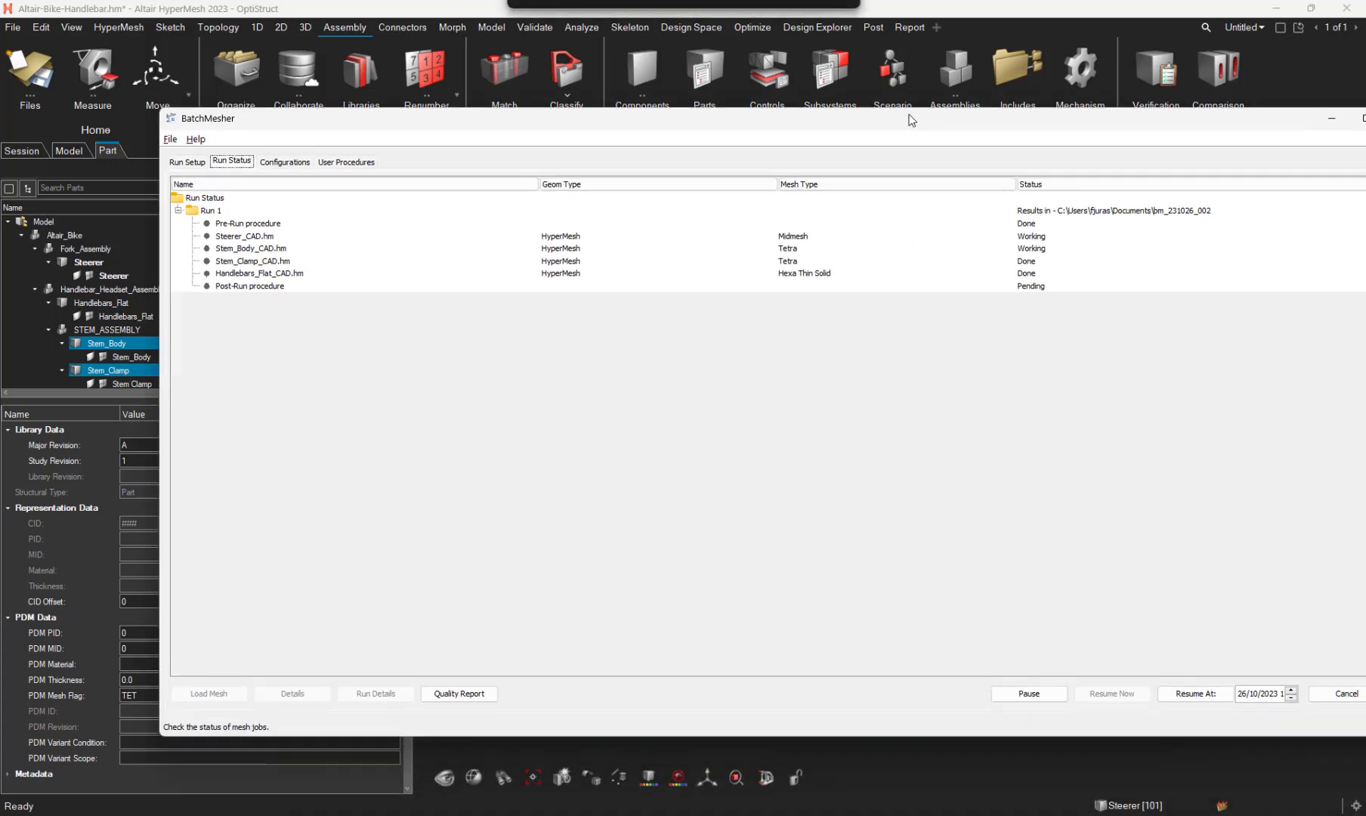
{"action": "left_click_drag", "start_coordinate": [909, 92], "coordinate": [783, 90]}
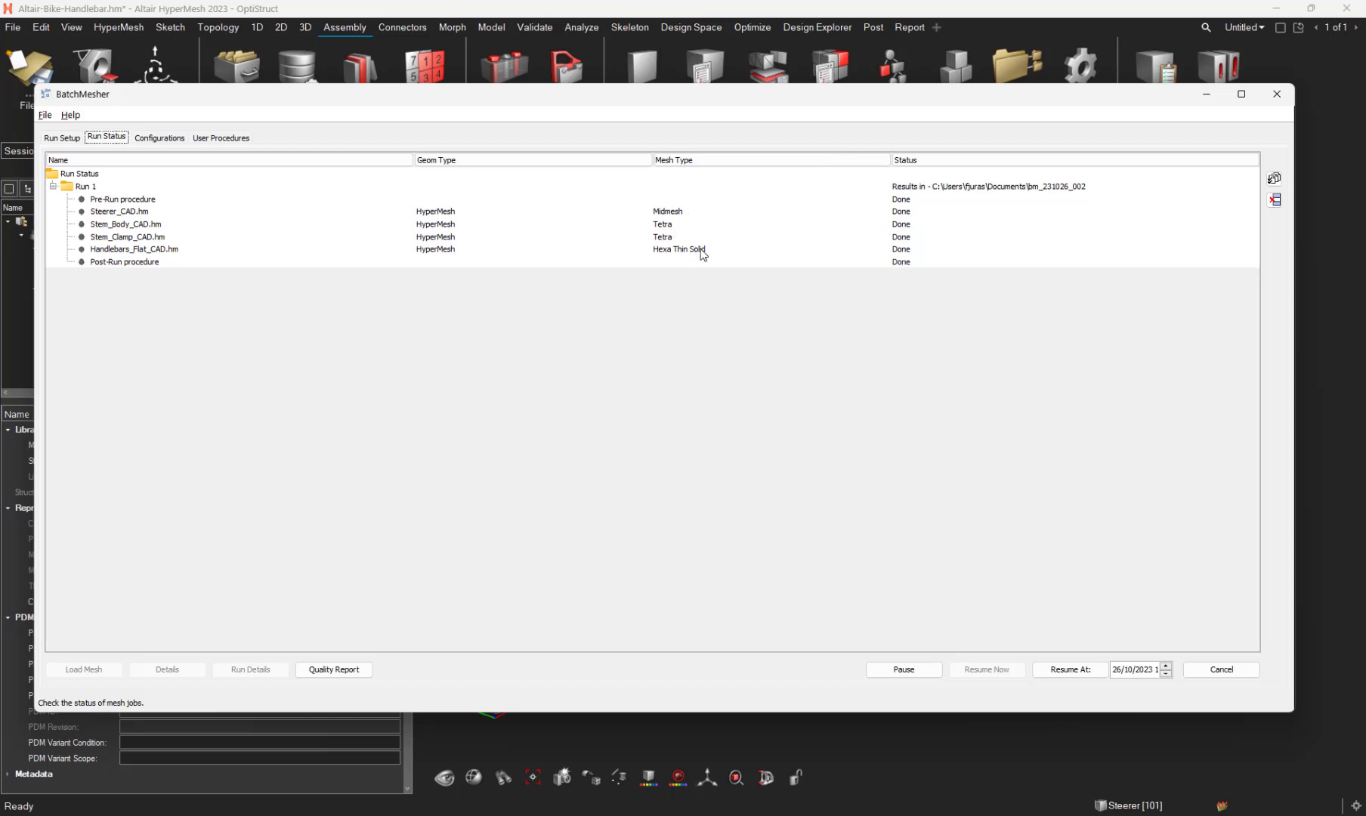
- Close the BatchMesher window and orbit around the loaded stem and handlebar meshes
{"action": "key", "text": "Escape"}
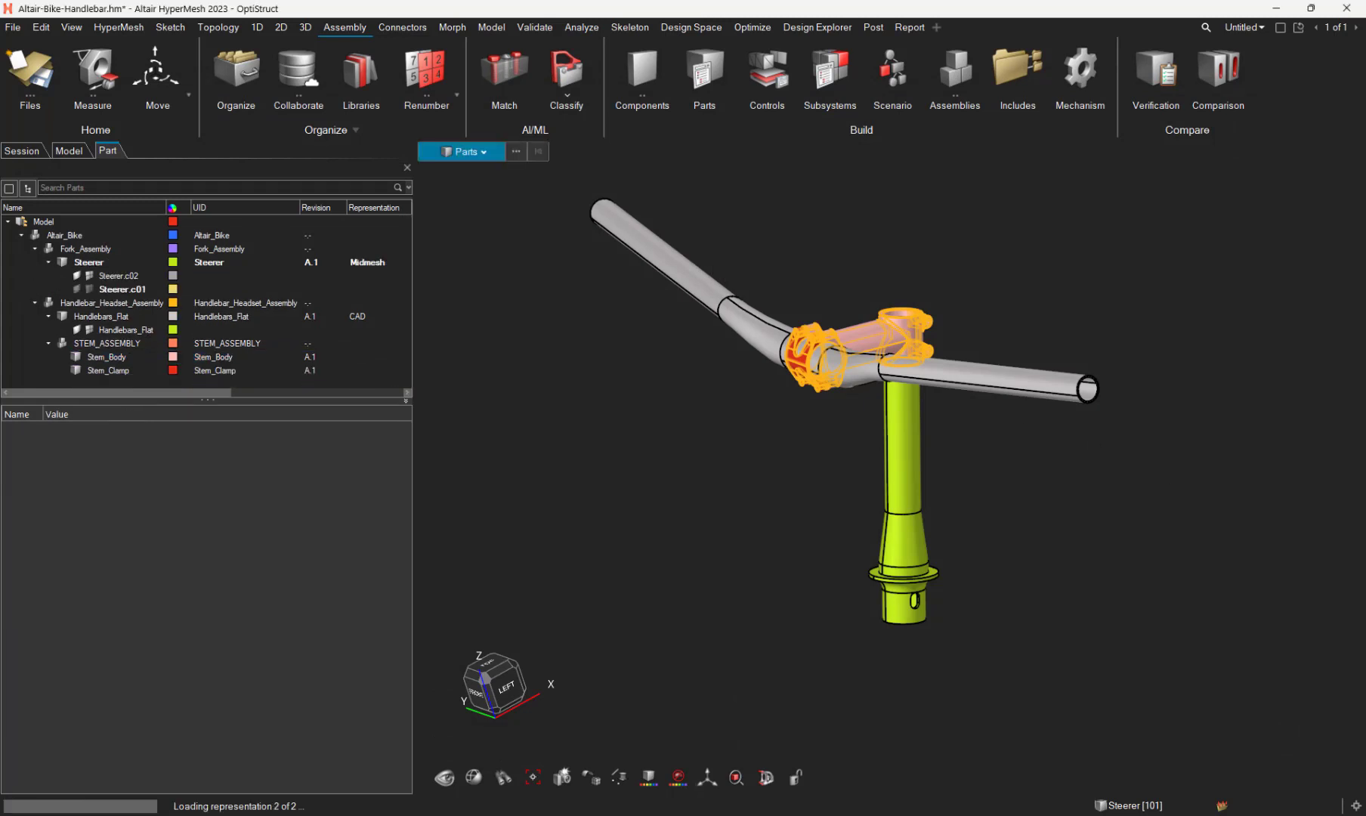
{"action": "scroll", "coordinate": [902, 442], "scroll_direction": "up", "scroll_amount": 5}
{"action": "middle_click_drag", "start_coordinate": [911, 492], "coordinate": [680, 325]}
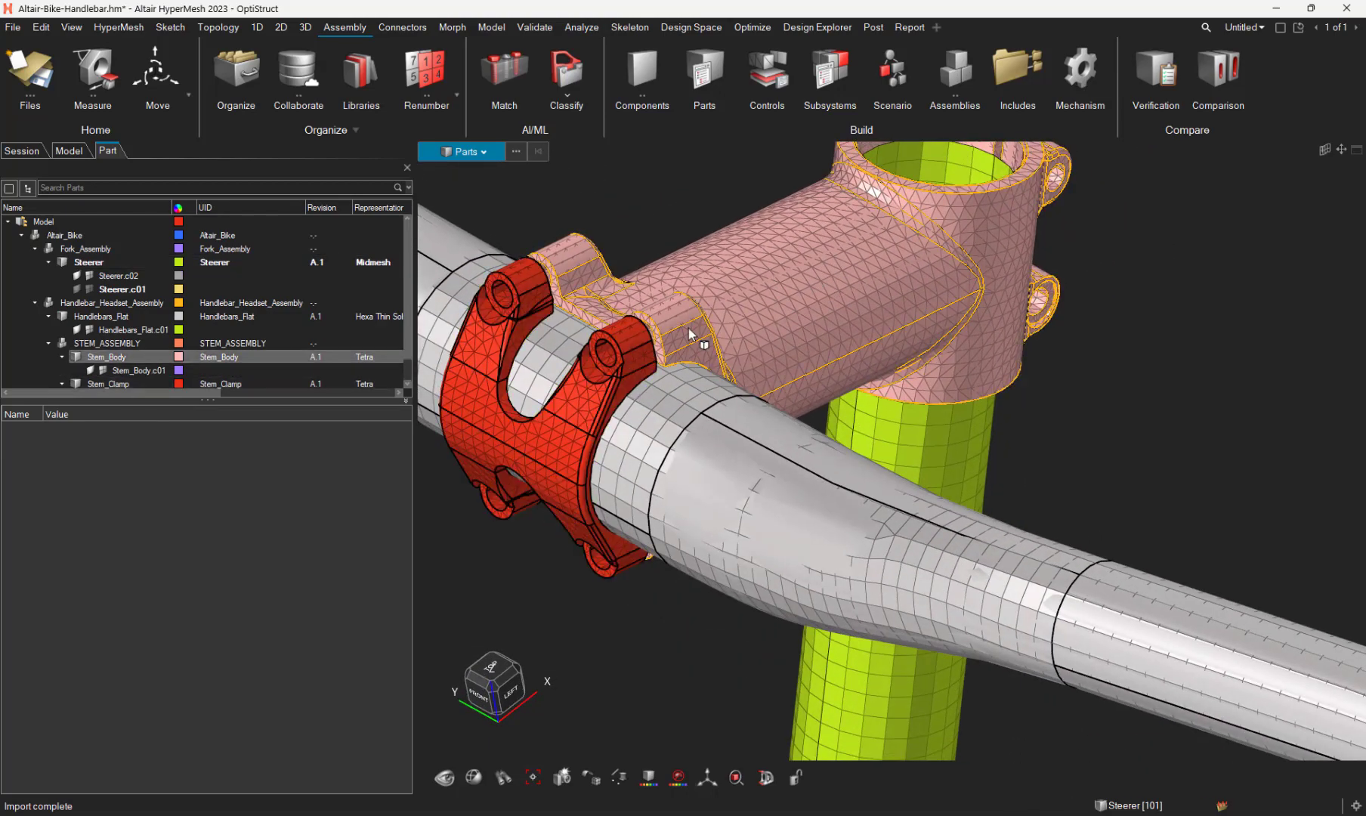
{"action": "middle_click_drag", "start_coordinate": [786, 376], "coordinate": [833, 414]}
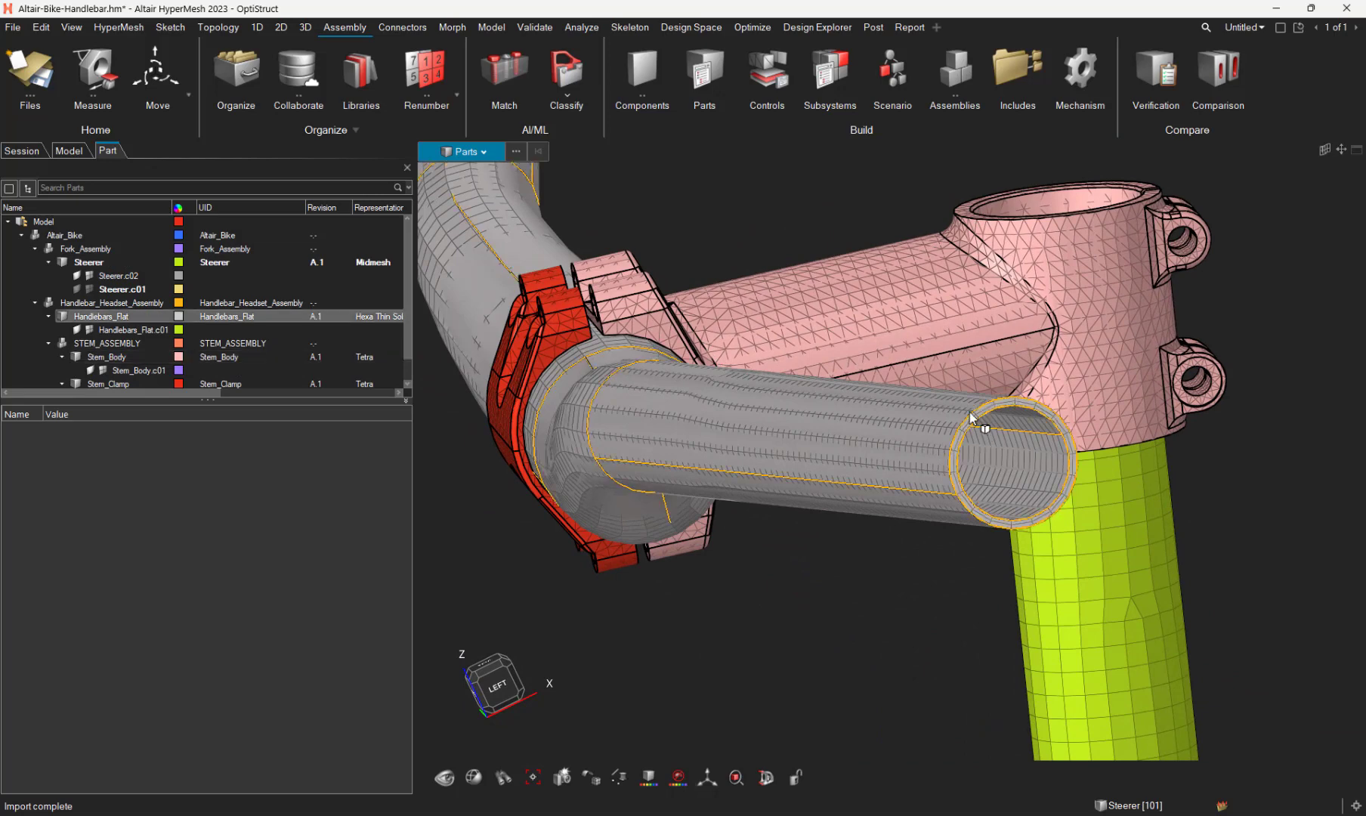
{"action": "right_click_drag", "start_coordinate": [982, 425], "coordinate": [1019, 383]}
{"action": "scroll", "coordinate": [934, 397], "scroll_direction": "down", "scroll_amount": 5}
{"action": "middle_click_drag", "start_coordinate": [935, 397], "coordinate": [895, 597]}
{"action": "scroll", "coordinate": [979, 577], "scroll_direction": "up", "scroll_amount": 5}
- Add a section cut named Sectioncut and move its plane to X -1.14
{"action": "left_click", "coordinate": [763, 777]}
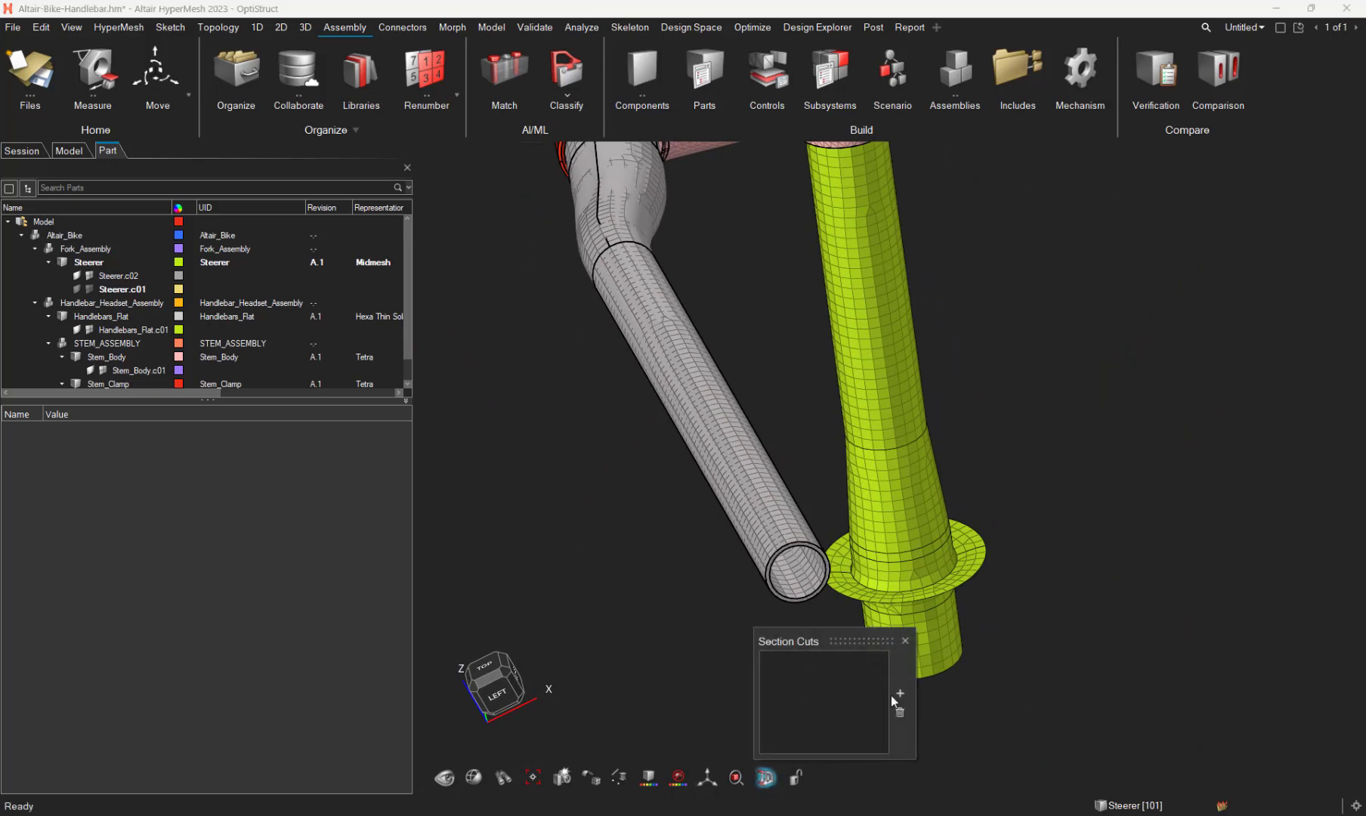
{"action": "left_click", "coordinate": [900, 692]}
{"action": "scroll", "coordinate": [935, 482], "scroll_direction": "down", "scroll_amount": 4}
{"action": "scroll", "coordinate": [749, 303], "scroll_direction": "up", "scroll_amount": 6}
{"action": "scroll", "coordinate": [749, 303], "scroll_direction": "up", "scroll_amount": 4}
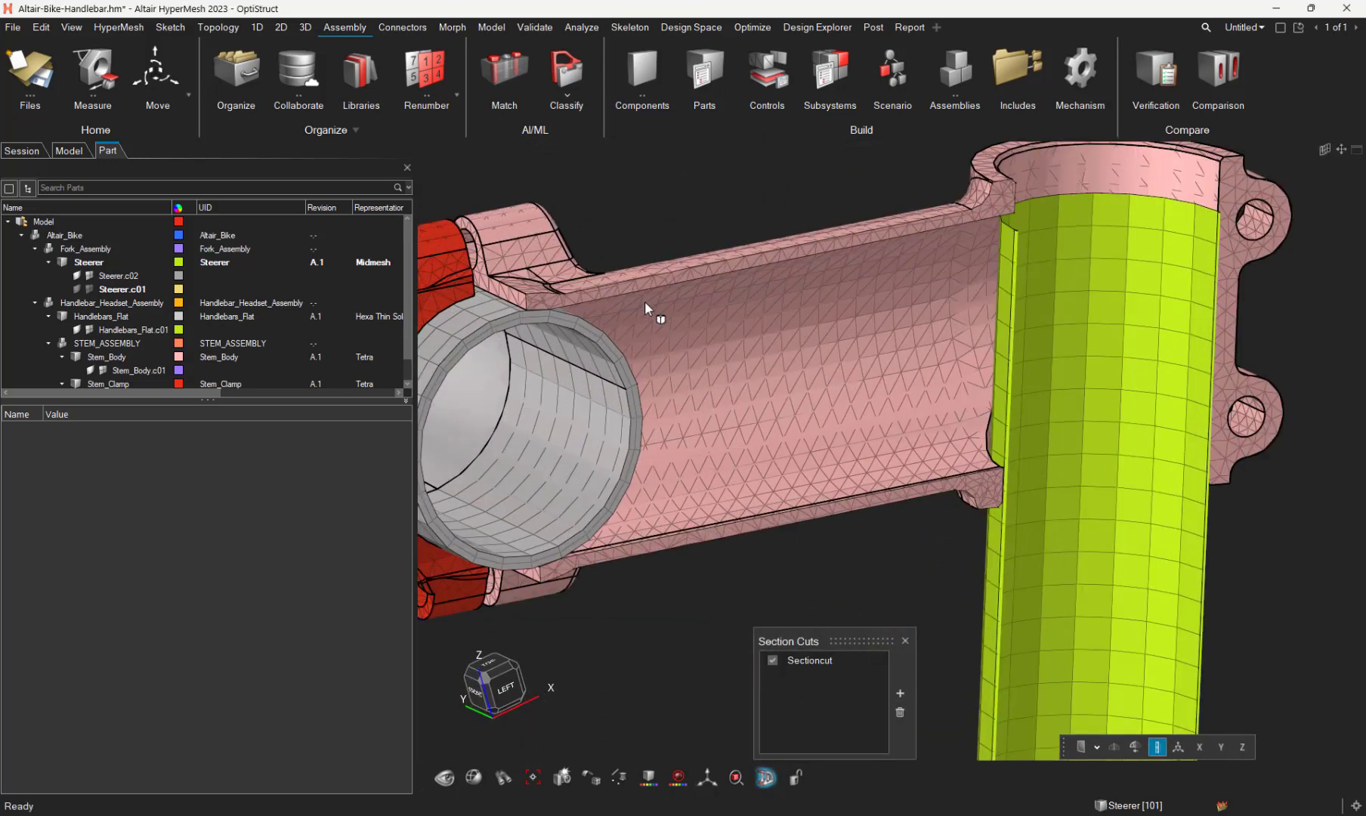
{"action": "left_click", "coordinate": [1156, 747]}
{"action": "scroll", "coordinate": [991, 381], "scroll_direction": "down", "scroll_amount": 5}
{"action": "left_click_drag", "start_coordinate": [1243, 324], "coordinate": [1239, 407]}
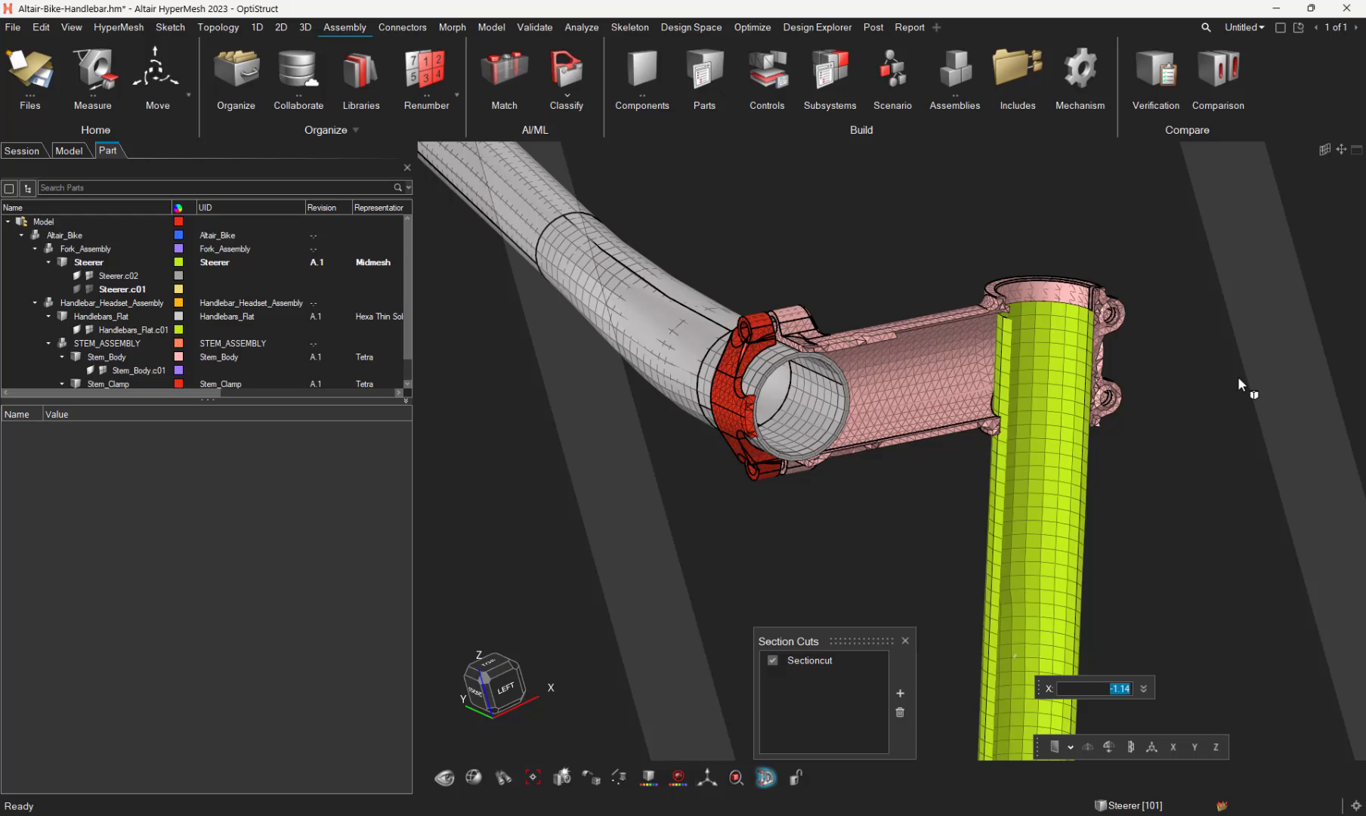